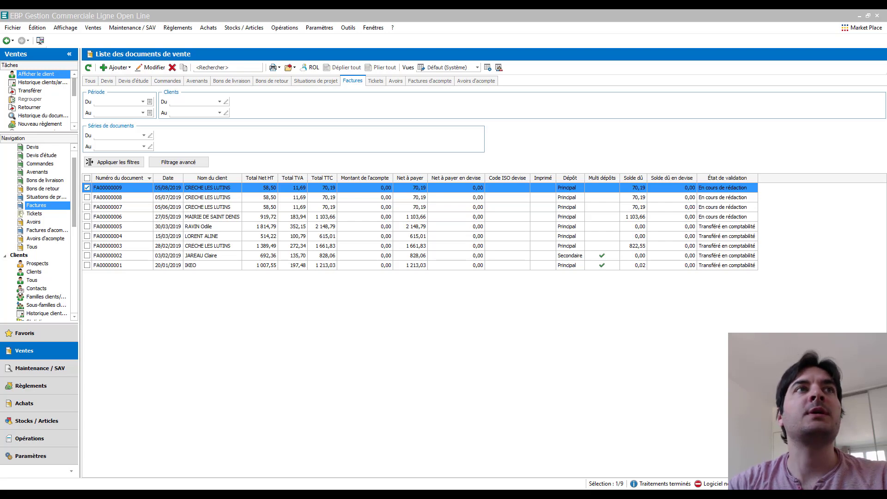
Open invoice FA00000009 for CRECHE LES LUTINS to view its details, and close it to return to the invoice list
left_click(257, 190)
double_click(256, 190)
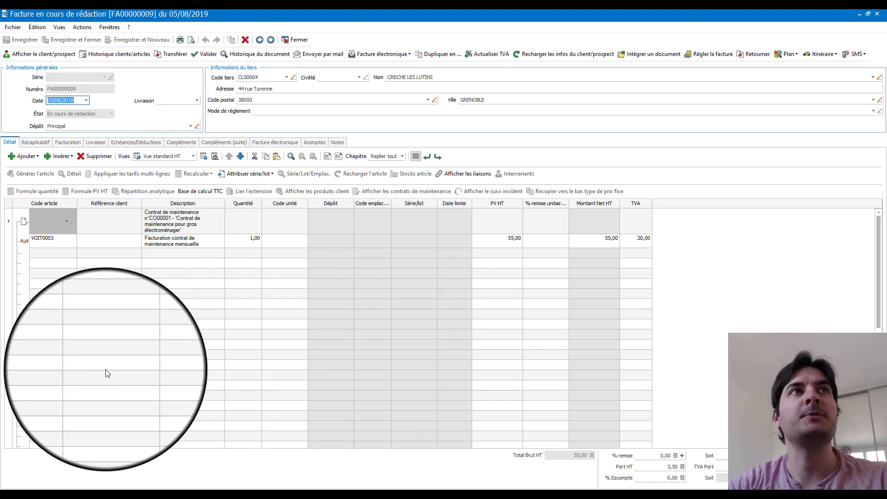
left_click(877, 14)
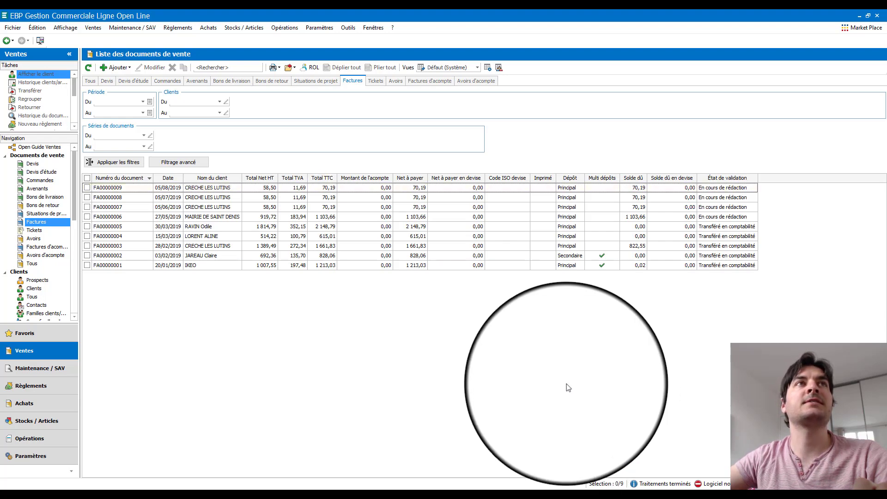
Search the invoice list for "CR" and for the combined terms "lu 822"
left_click(240, 69)
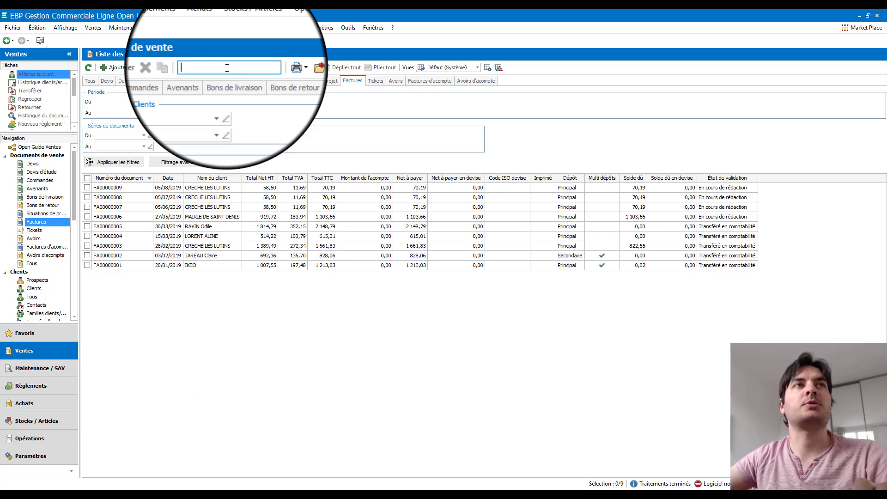
type("CR")
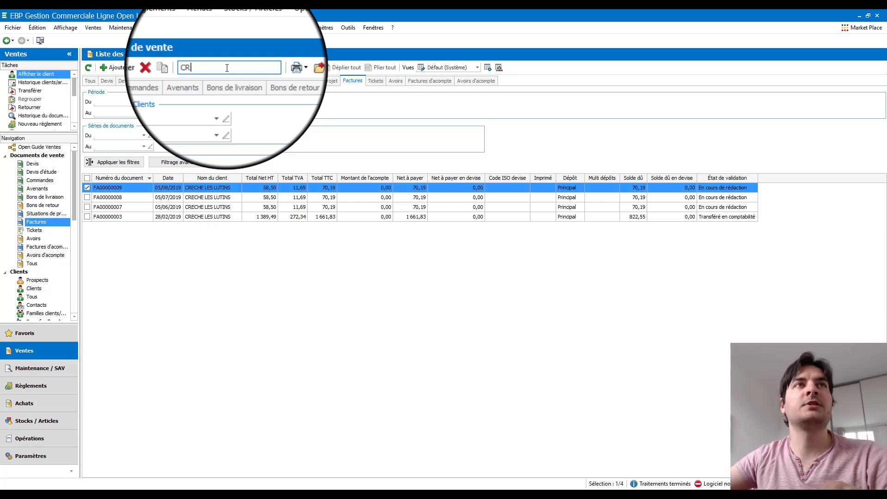
left_click(202, 190)
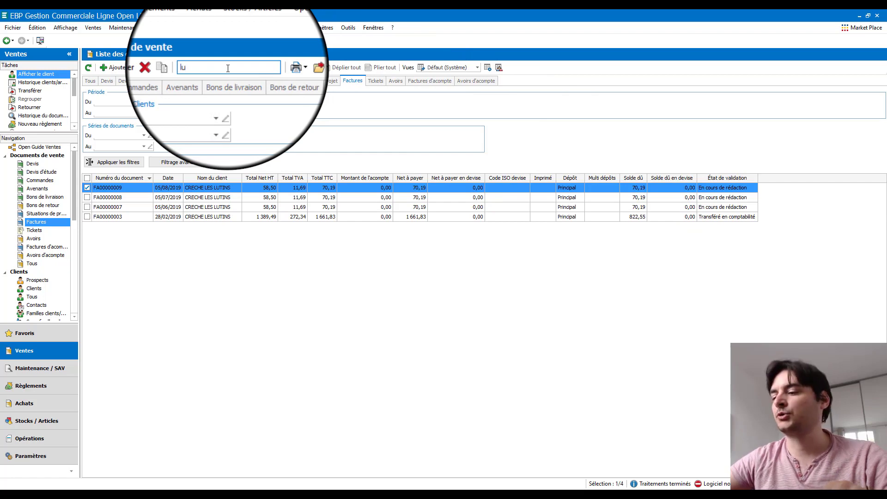
type("8")
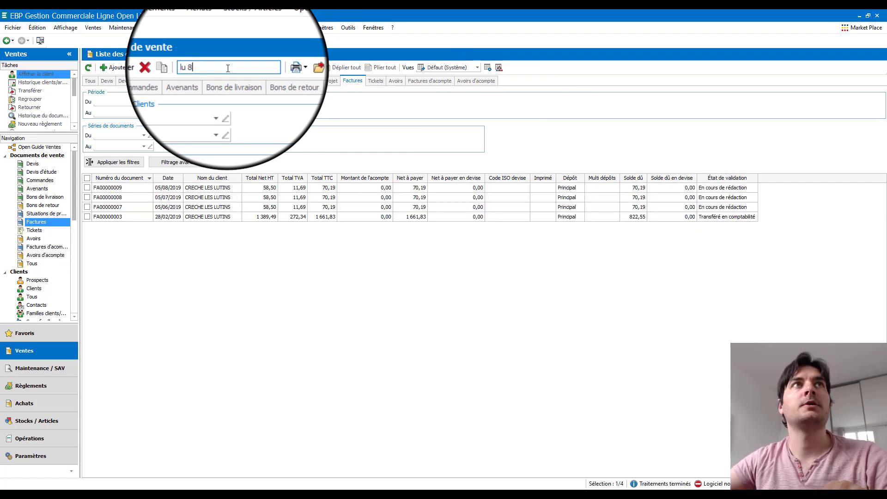
type("22")
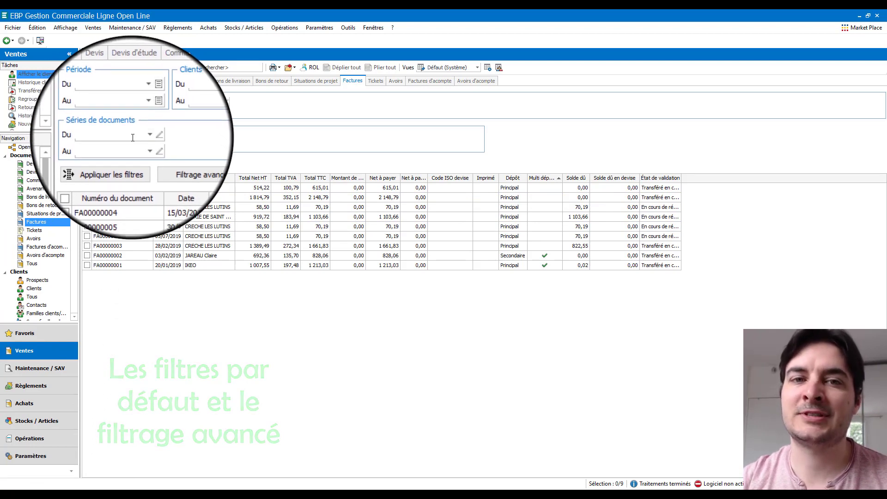
Display the advanced filters of the invoice list and those of the stock movements list
left_click(182, 164)
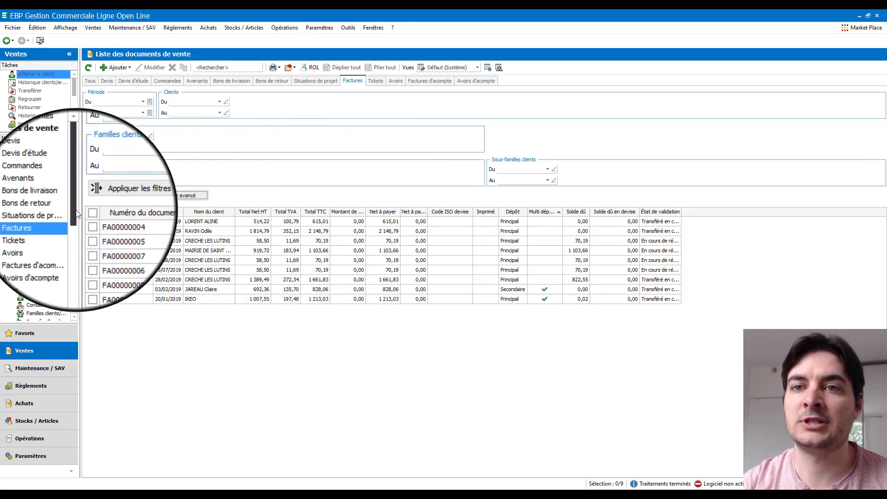
left_click_drag(75, 209, 76, 215)
left_click(53, 424)
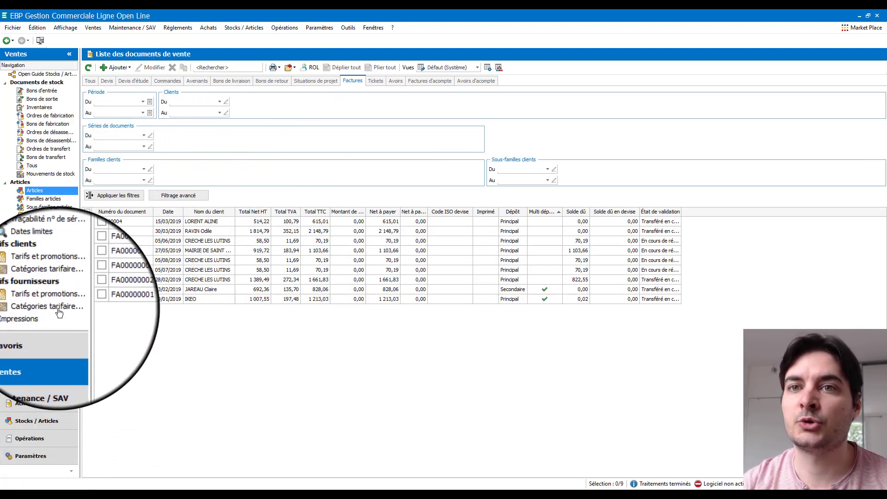
left_click(59, 275)
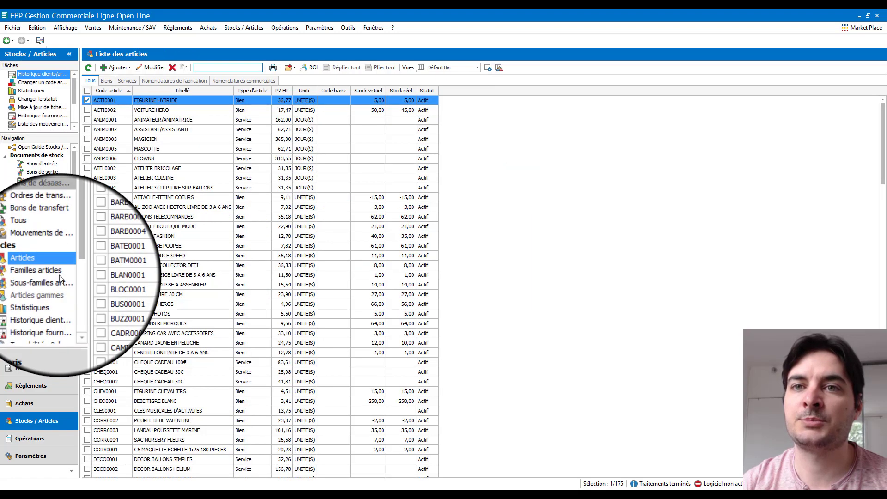
left_click(46, 246)
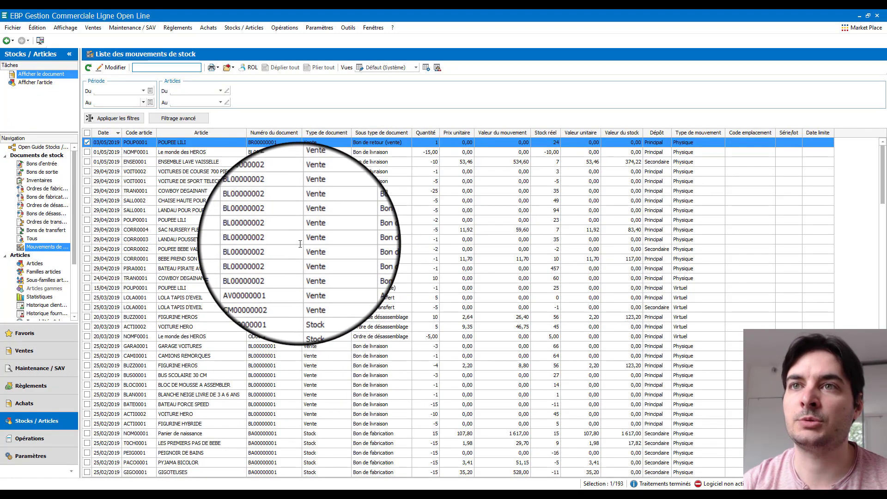
left_click(178, 118)
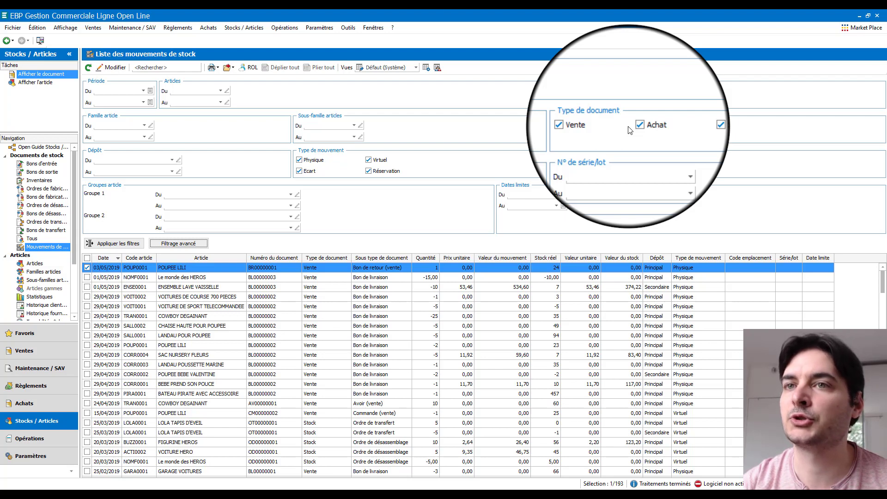
Return to the sales invoices and filter them to the client CRECHE LES LUTINS, found by searching "cre"
left_click(42, 354)
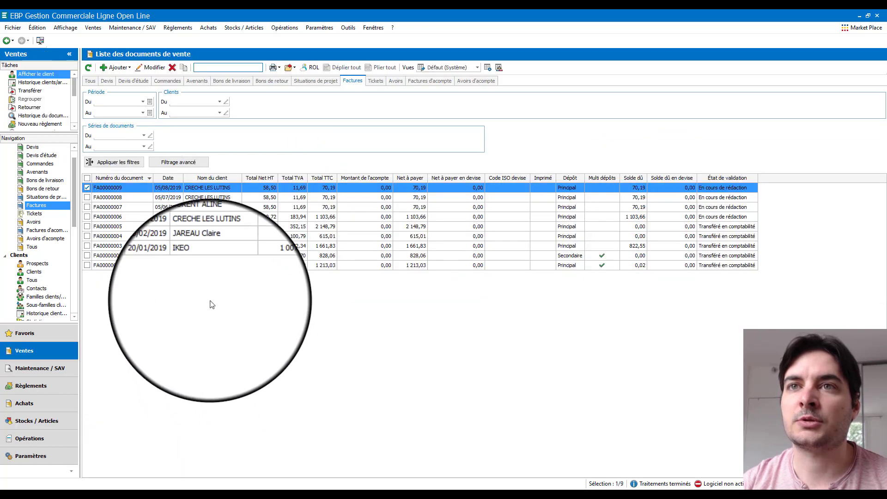
left_click(219, 102)
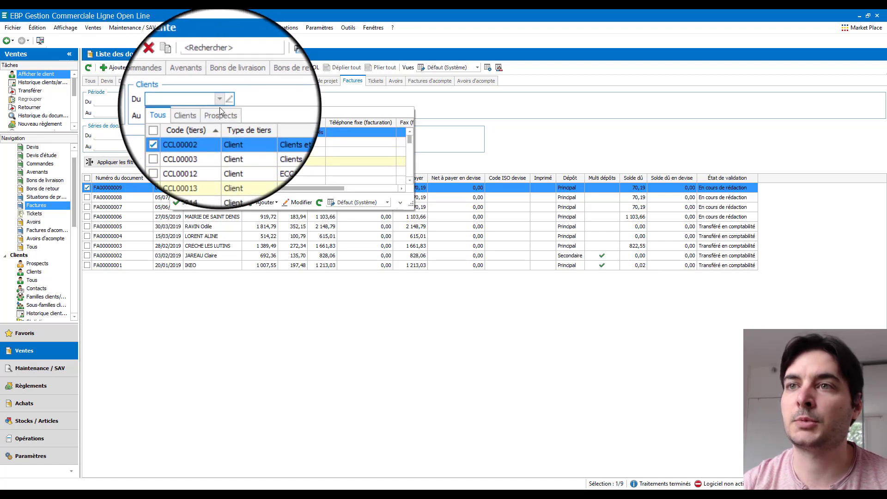
left_click(220, 313)
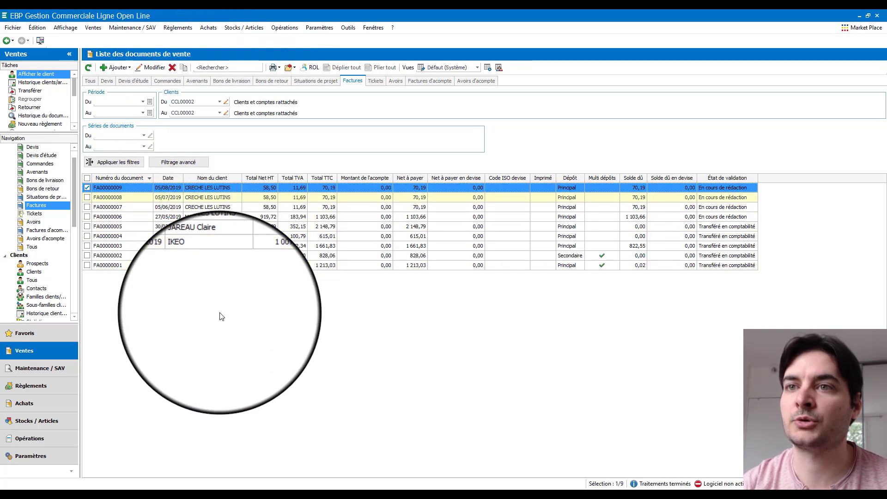
left_click(198, 101)
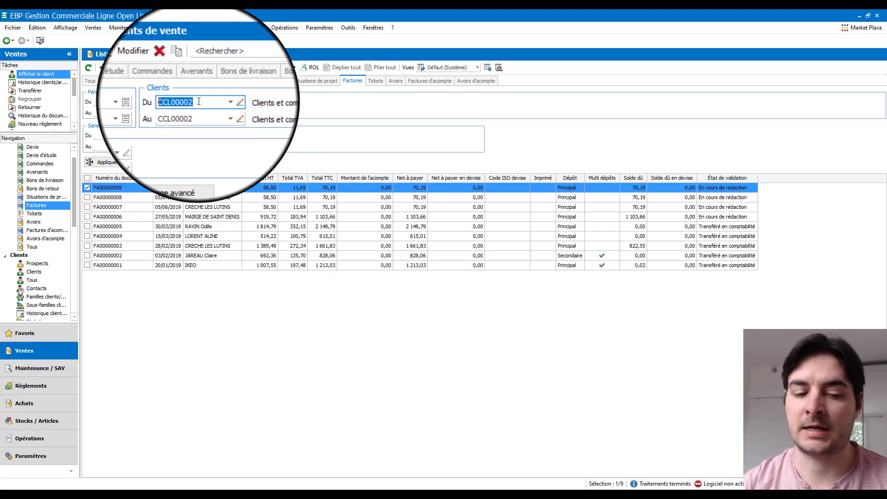
type("cre")
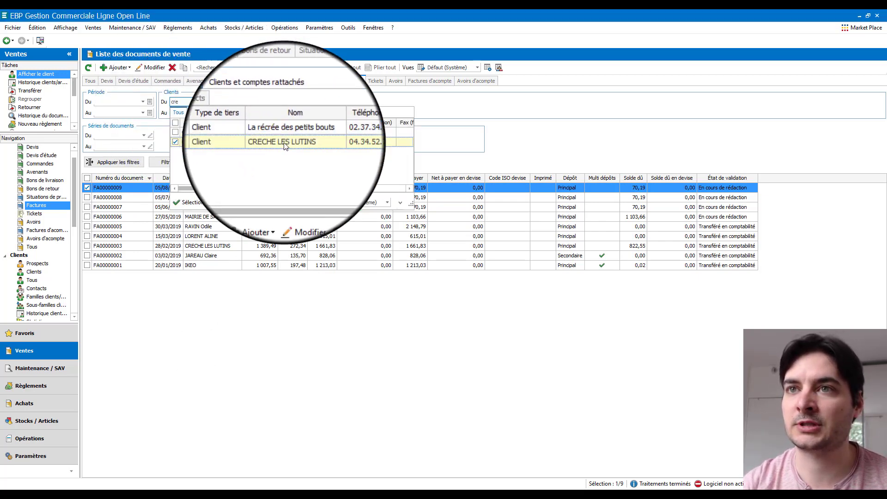
left_click(284, 143)
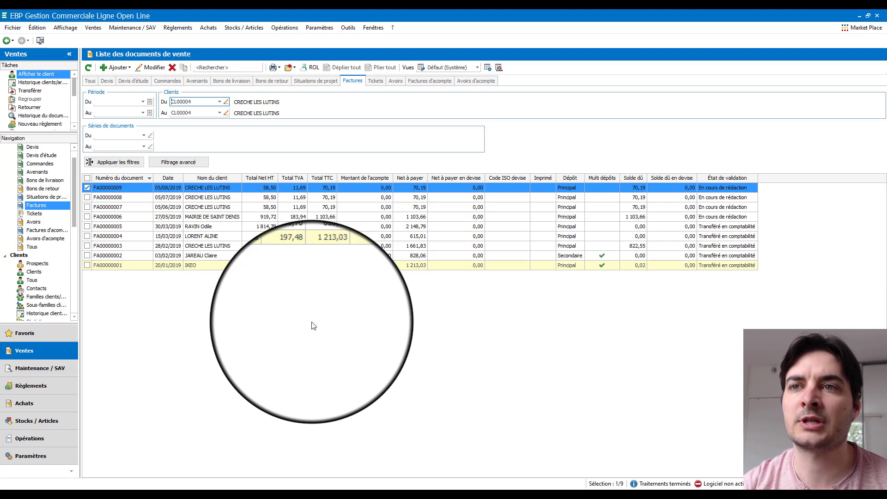
left_click(116, 167)
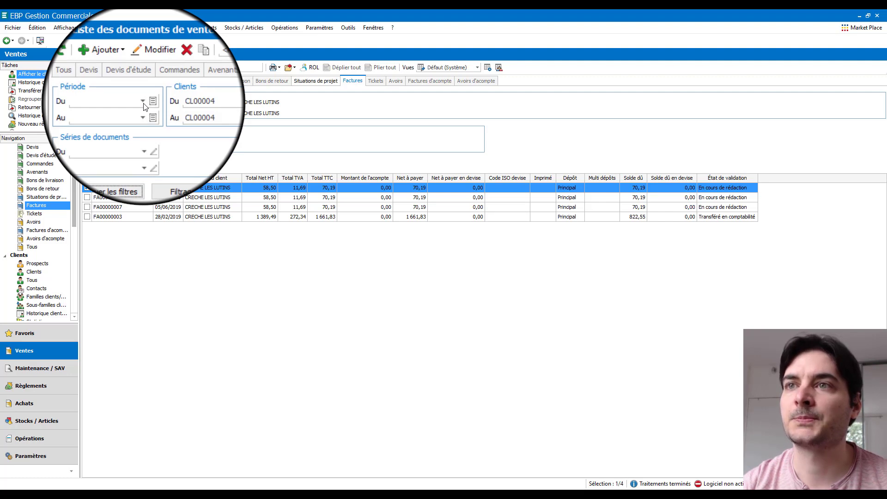
Review the client's orders, amendments, delivery notes, return notes and project statements under the same filter, and return to the invoices
left_click(168, 80)
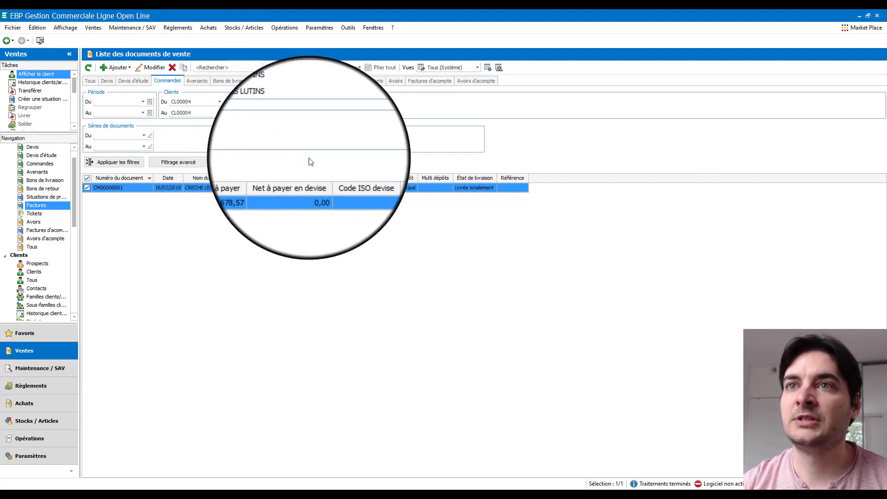
left_click(196, 80)
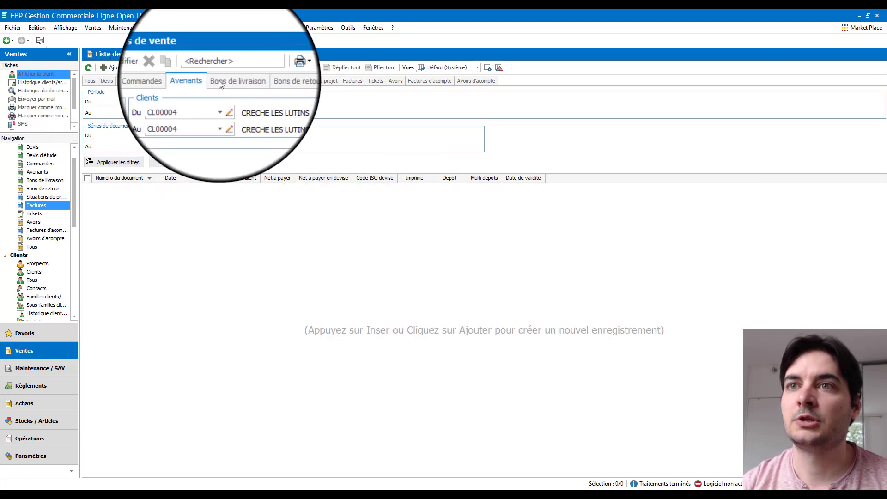
left_click(220, 81)
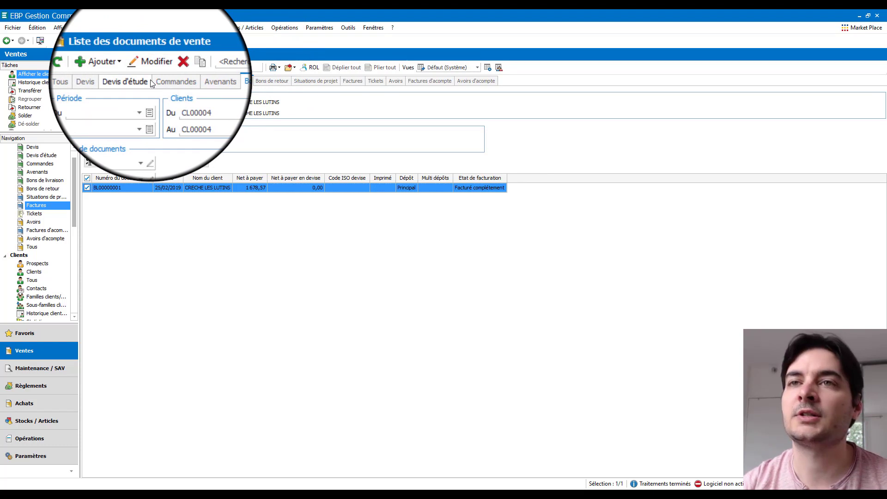
left_click(272, 82)
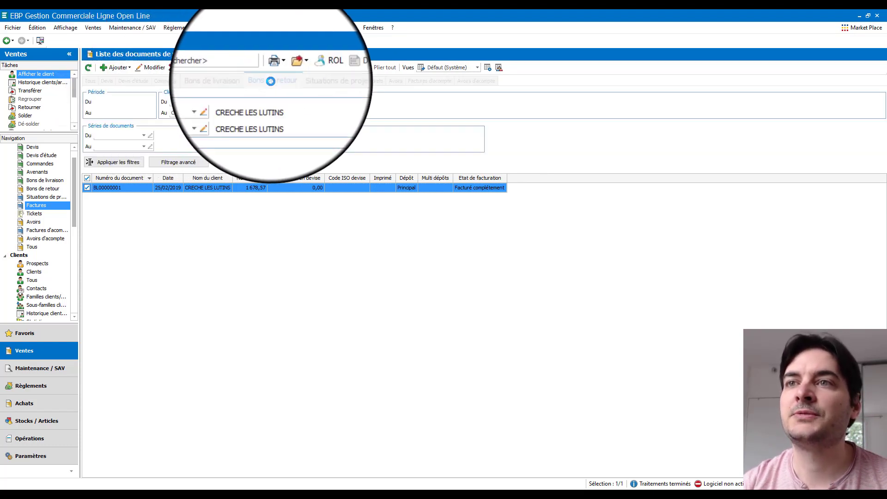
left_click(309, 82)
left_click(353, 81)
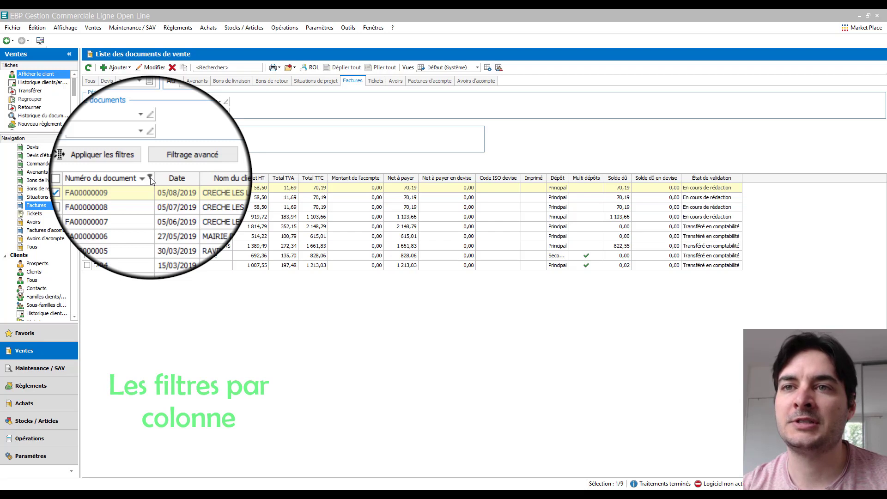
Search the document number column's filter values for "FA00" and clear the search text
left_click(151, 178)
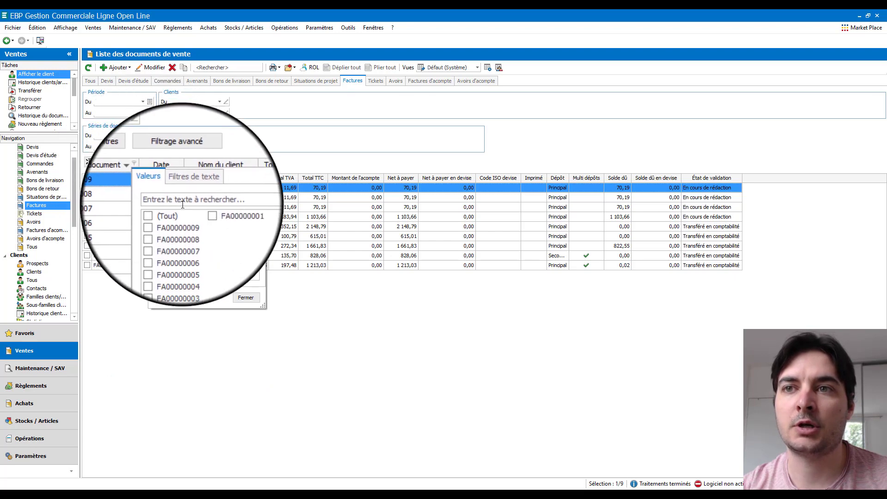
type("FA")
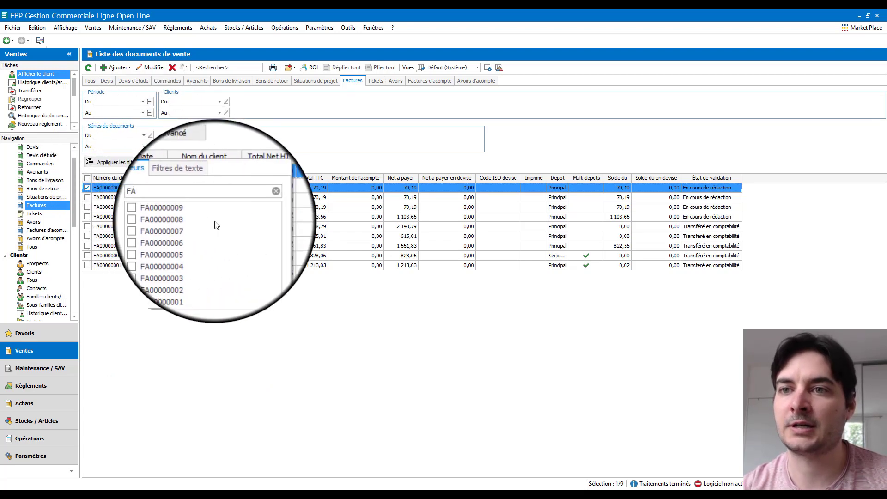
type("00")
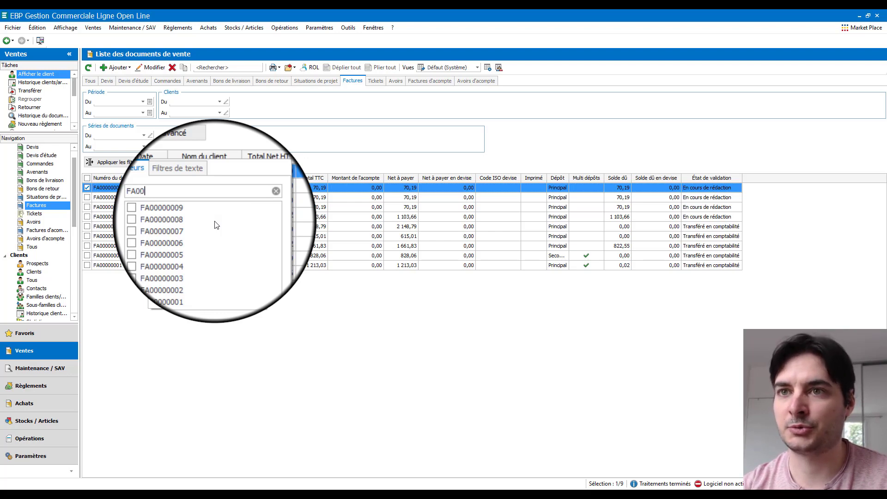
key("BackSpace")
key("BackSpace")
key("BackSpace")
key("BackSpace")
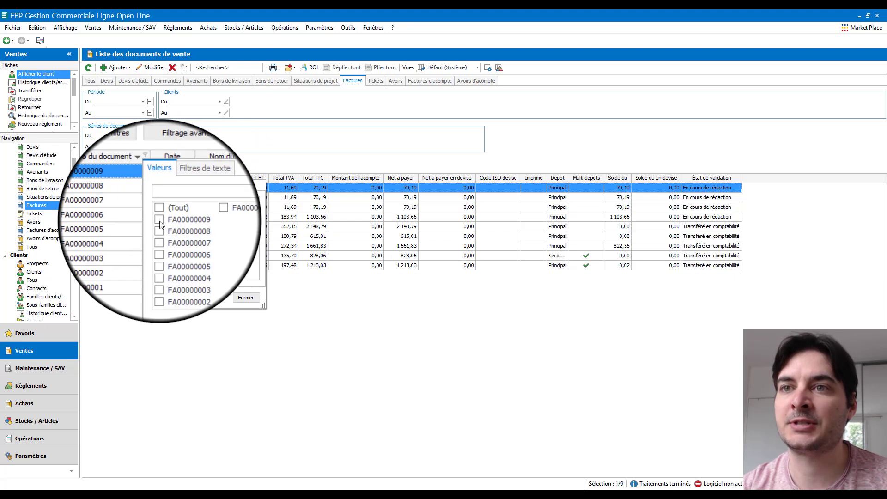
Filter the document number column to FA00000009, FA00000008 and FA00000005, then select all values and deselect them all
left_click(159, 221)
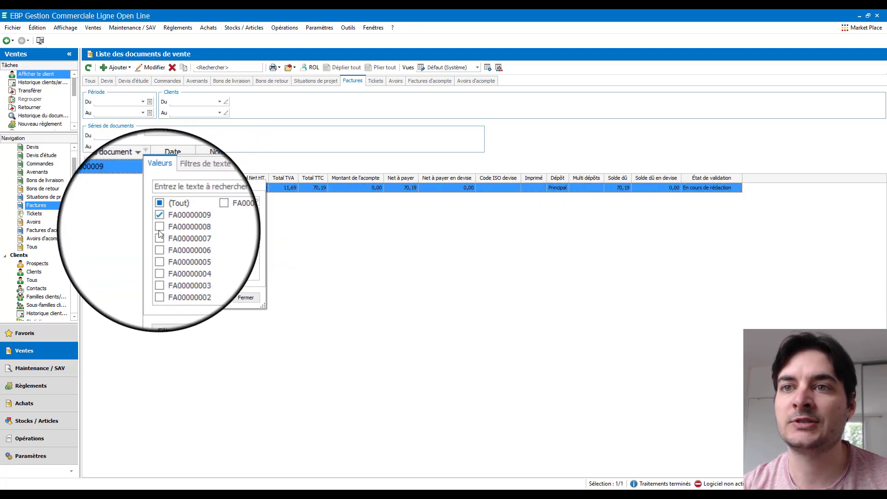
left_click(159, 251)
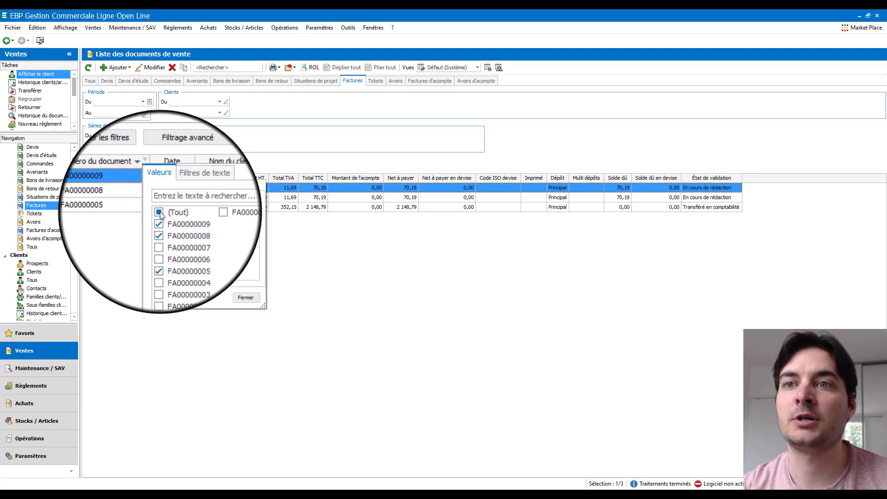
left_click(160, 212)
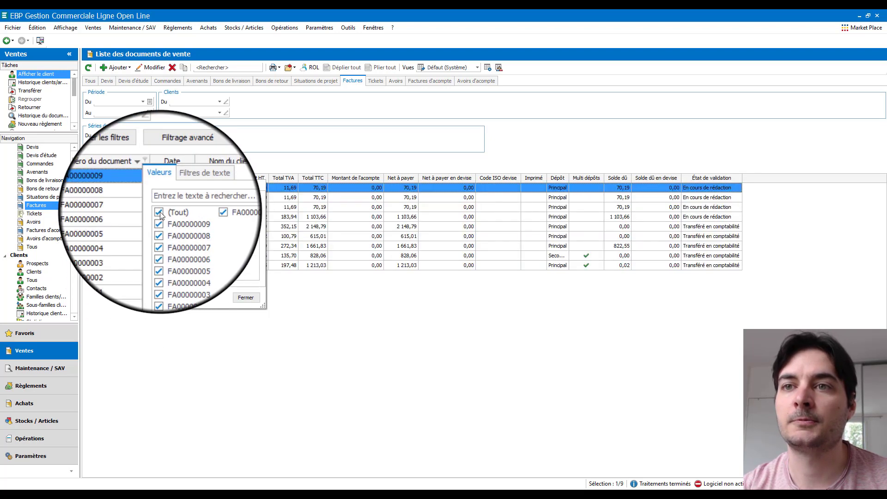
left_click(159, 213)
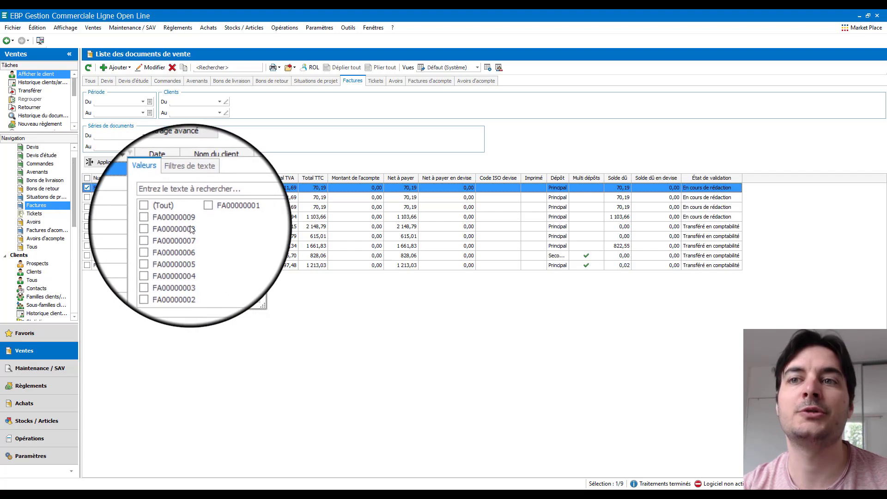
Toggle individual values in the document number filter, including FA00000008, leaving only FA00000005 selected
left_click(160, 228)
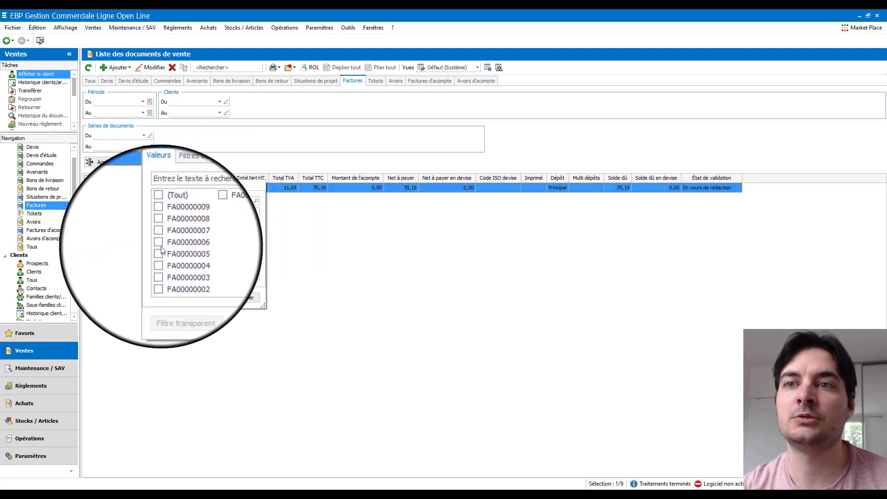
left_click(160, 250)
left_click(161, 227)
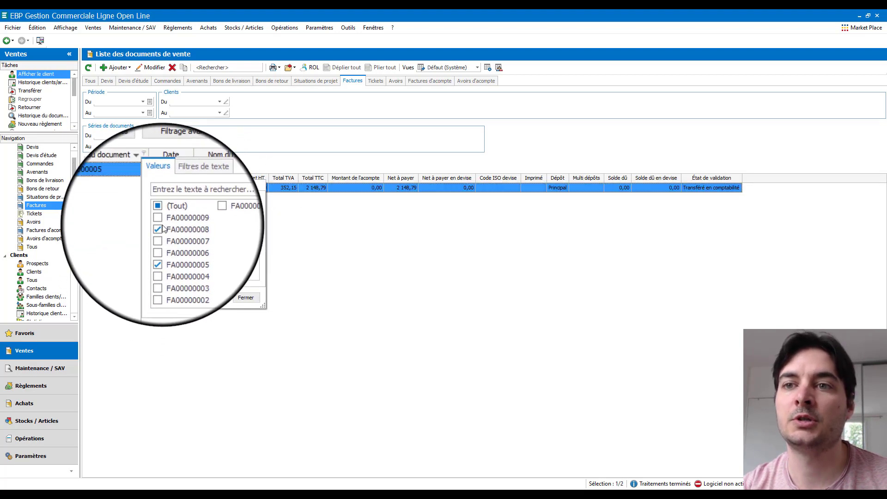
left_click(160, 236)
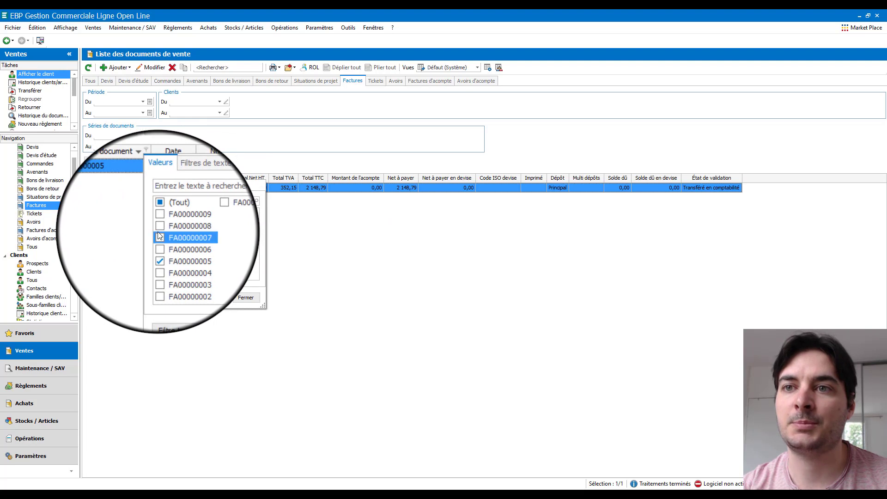
Add FA00000007 to the document number filter and clear the column's whole filter selection
left_click(160, 237)
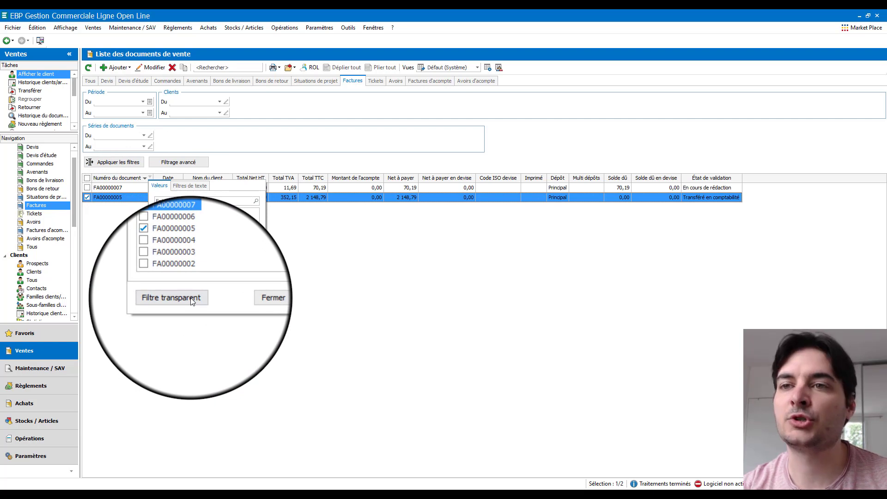
left_click(192, 301)
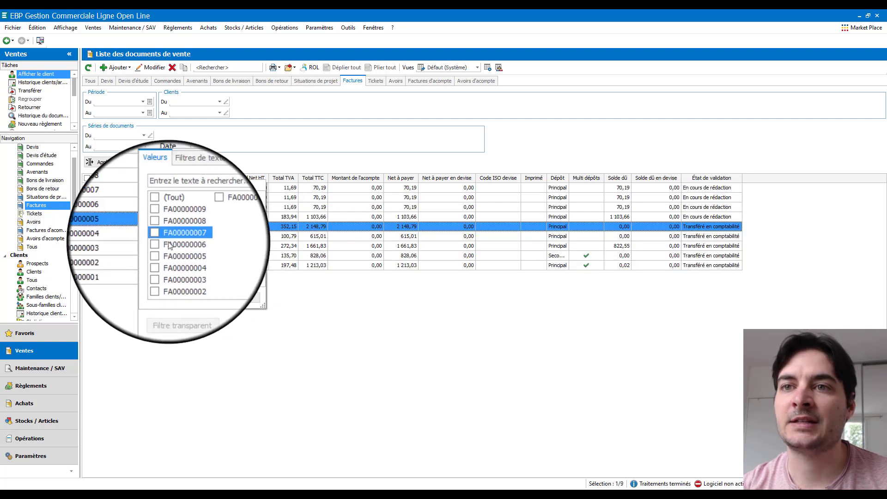
Filter the document number column to FA00000009, FA00000006 and FA00000003, and close the filter
left_click(159, 220)
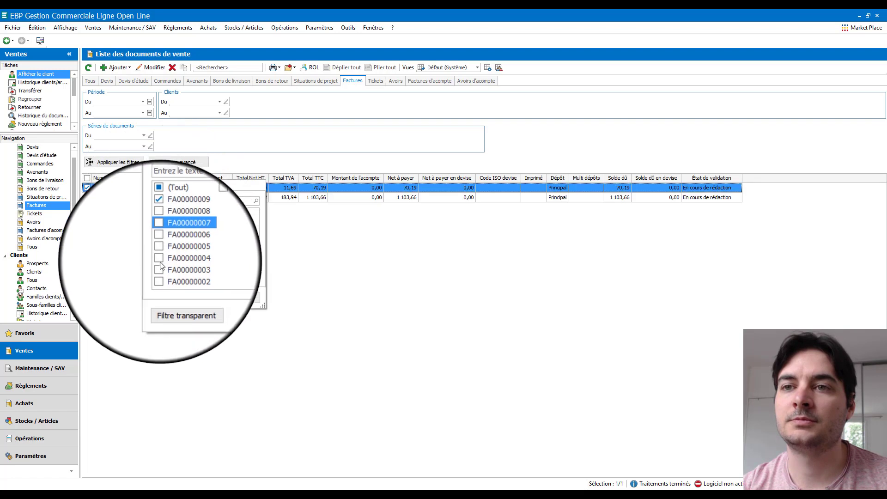
left_click(159, 243)
left_click(159, 266)
left_click(253, 304)
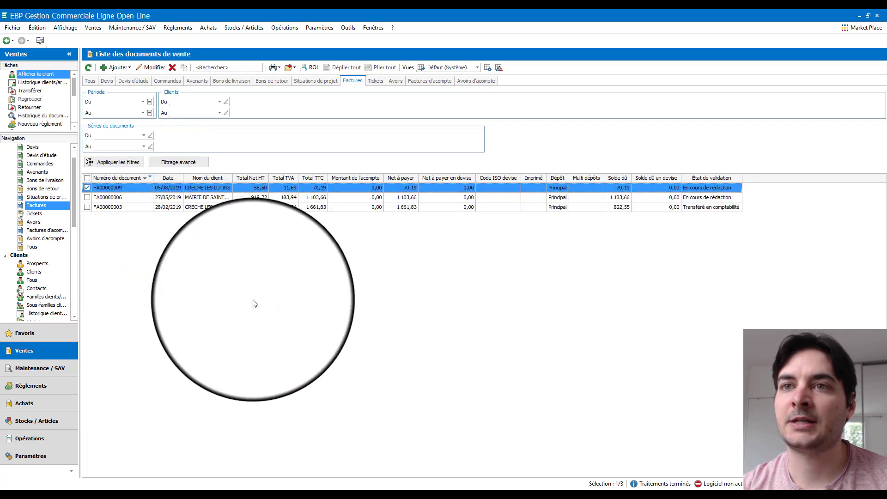
Show the filter-clearing option for the document number column and remove that column's filter
right_click(124, 181)
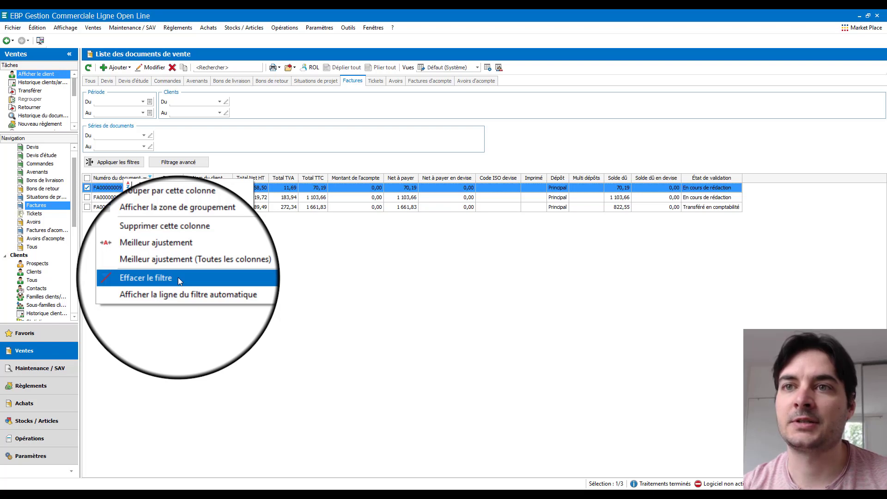
left_click(395, 299)
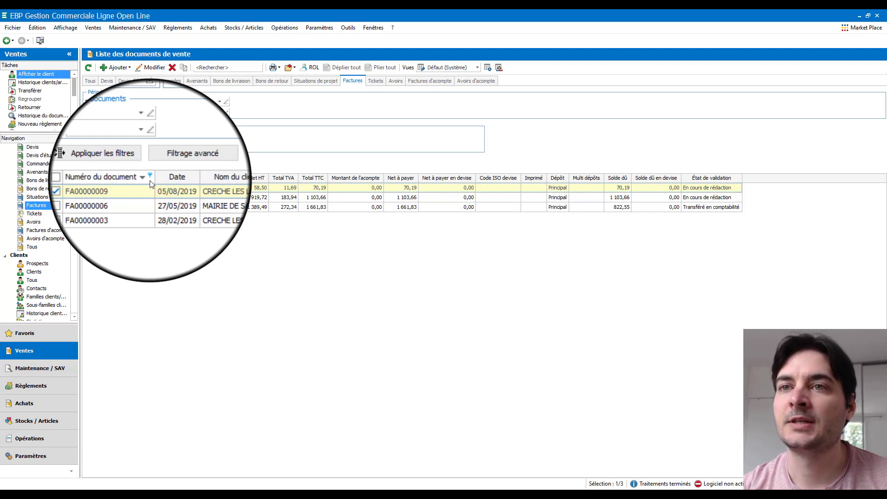
right_click(150, 179)
left_click(180, 279)
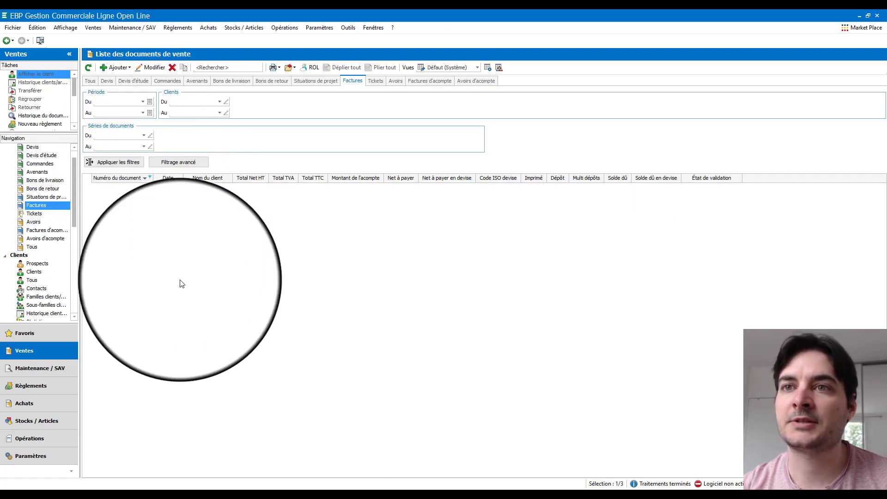
Open the document number column's filter and compare its value list with its text filters
left_click(148, 177)
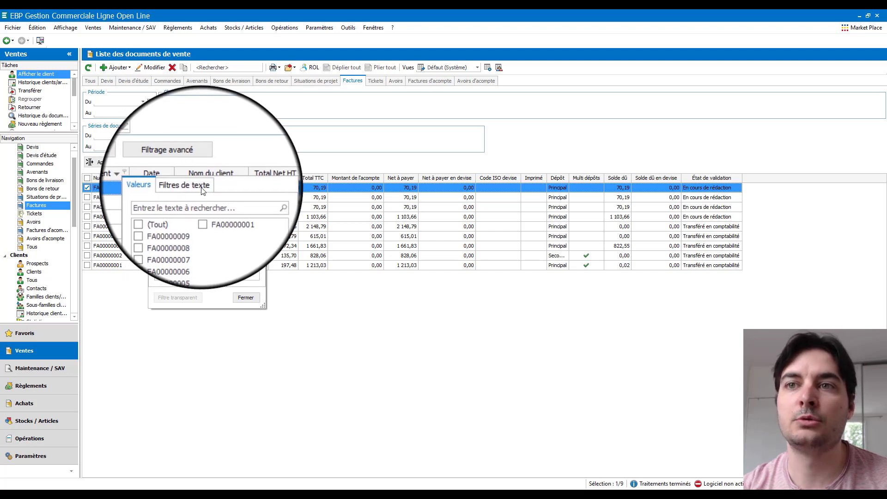
left_click(203, 189)
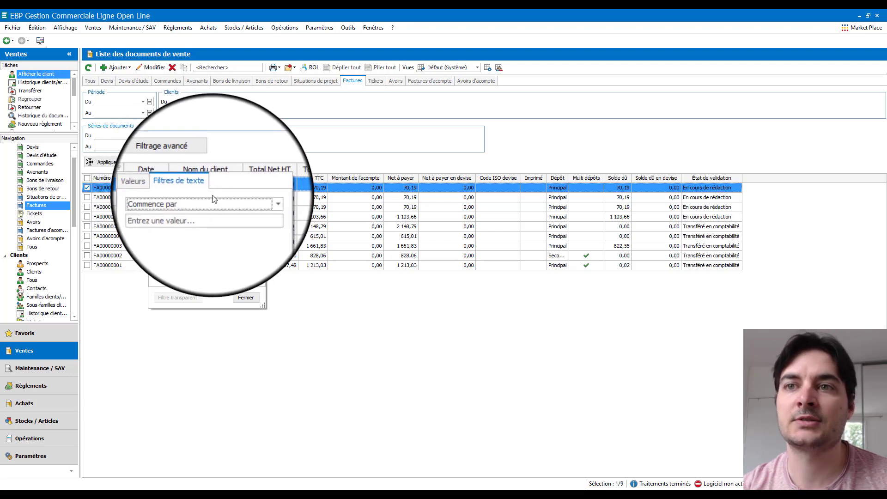
left_click(167, 189)
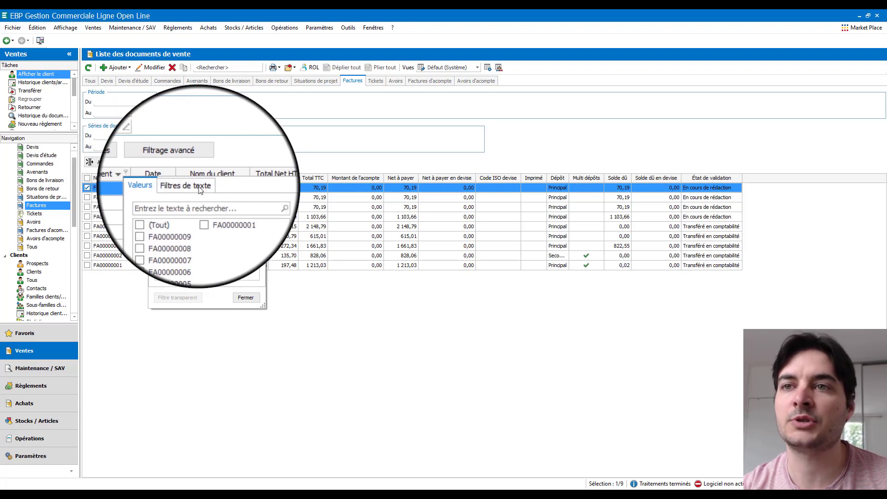
left_click(189, 185)
Browse the document number column's text filter conditions, choose Filtre personnalisé, and close the filter without entering any condition
left_click(206, 201)
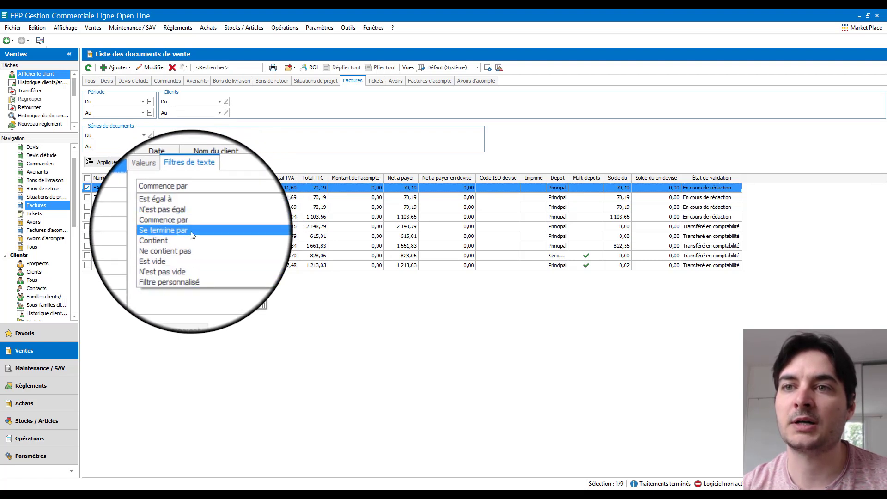
key("Down")
key("Down")
key("Down")
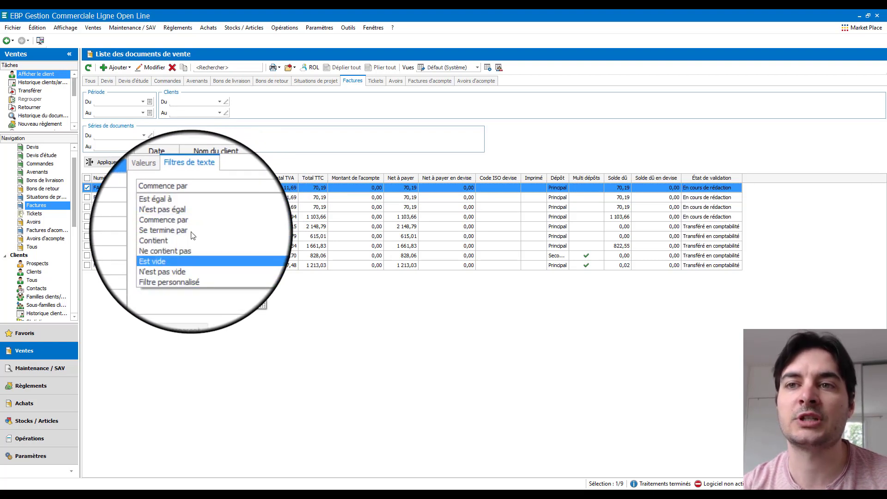
key("Down")
key("Down")
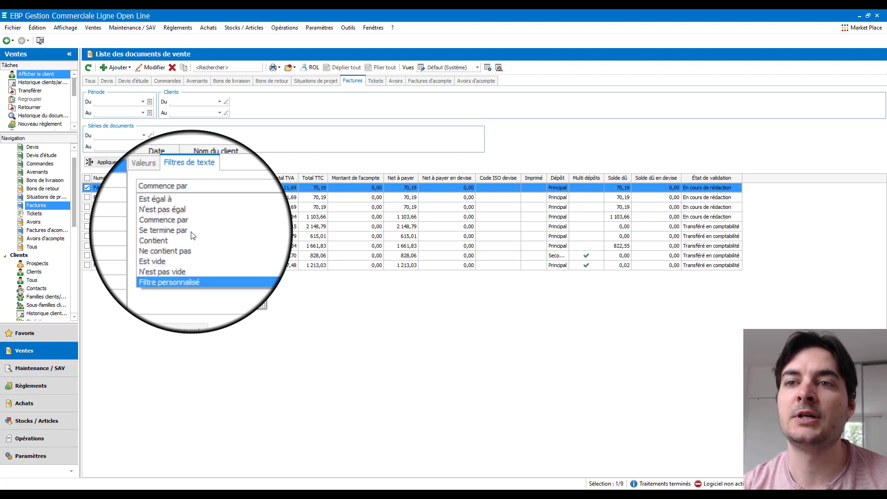
key("Return")
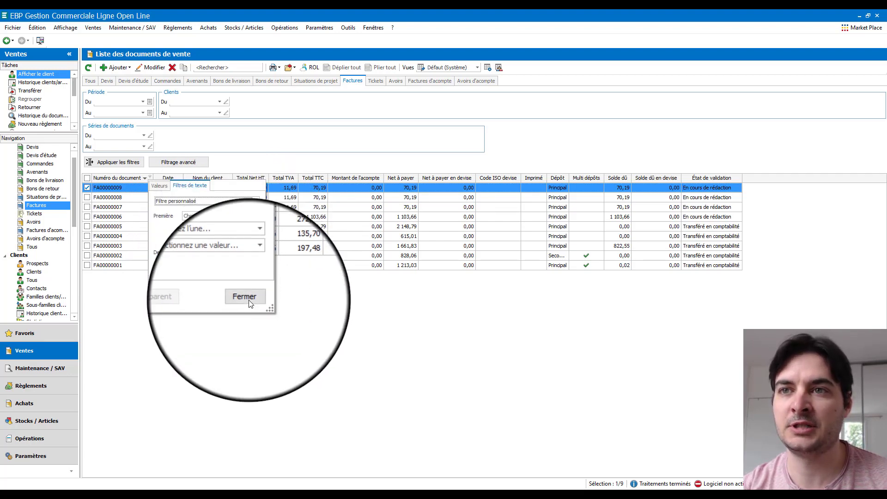
left_click(248, 303)
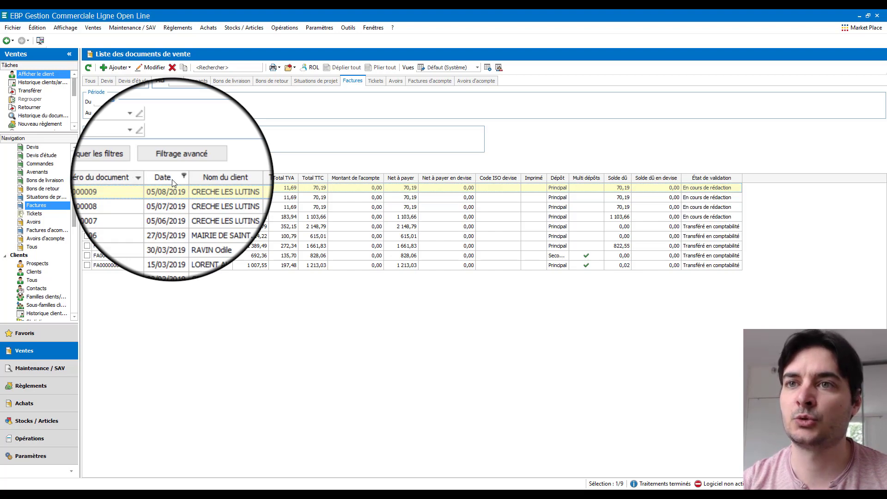
Review the Date column's filter options for specific dates and relative periods, and close them without choosing one
left_click(181, 178)
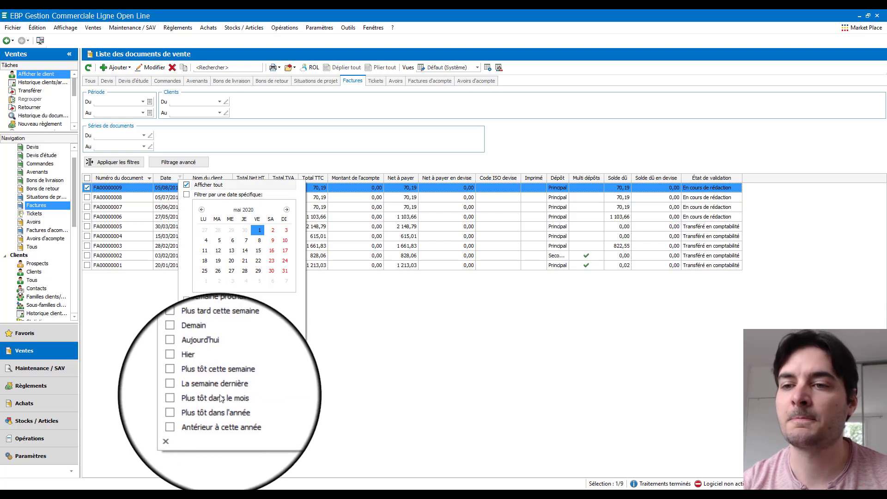
left_click(184, 427)
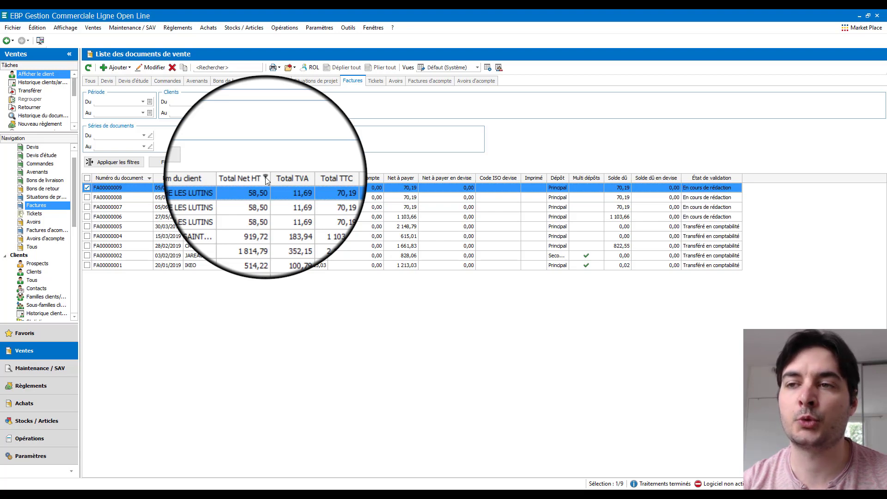
Filter the Total Net HT column to amounts from about 673,20 to 971,77 using the value range
left_click(266, 179)
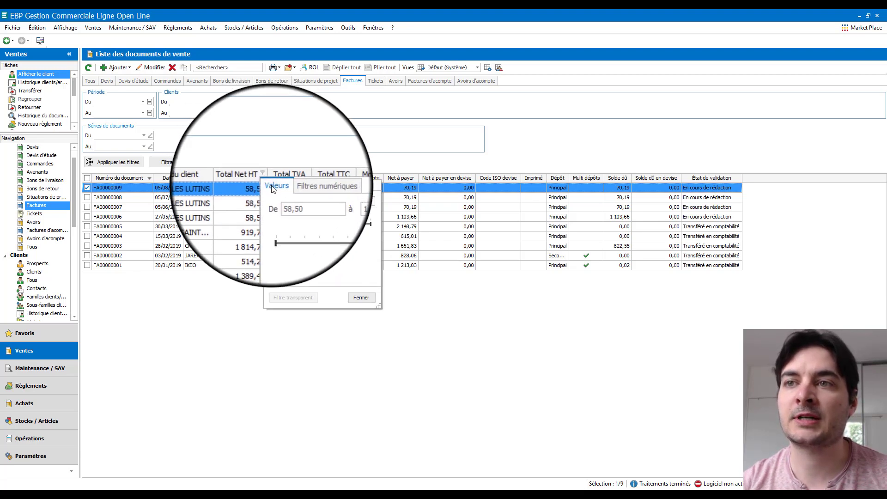
left_click_drag(369, 224, 291, 230)
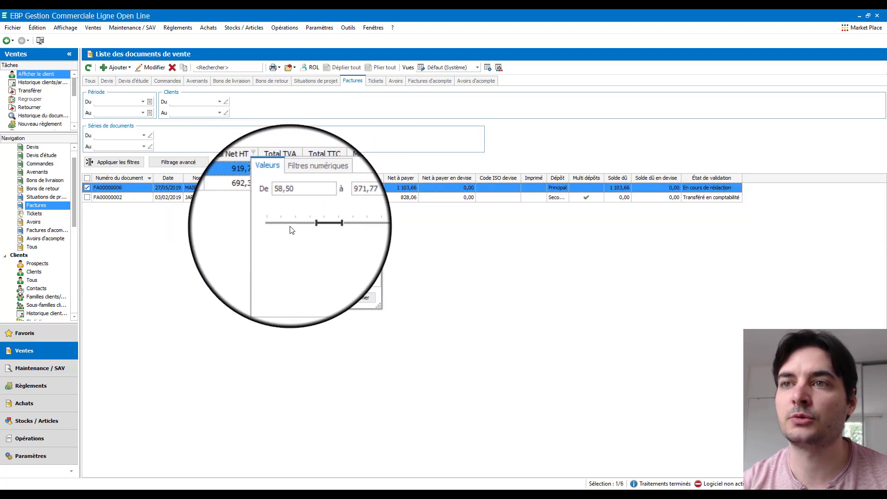
Examine the numeric filter conditions for Total Net HT, choose Filtre personnalisé, and close the filter without entering a condition
left_click(310, 186)
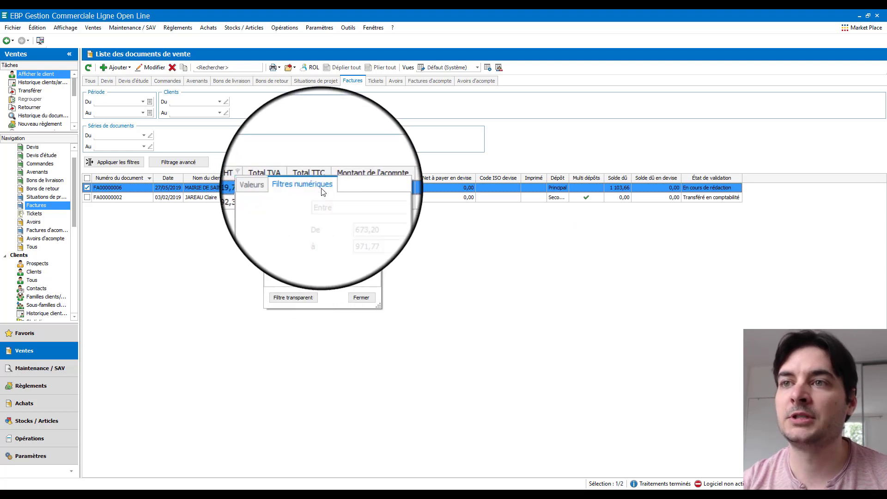
left_click(311, 202)
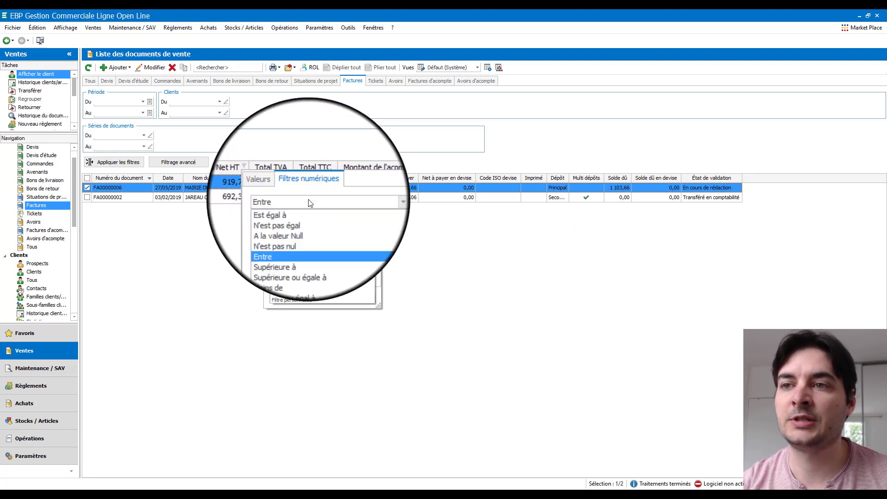
left_click(309, 202)
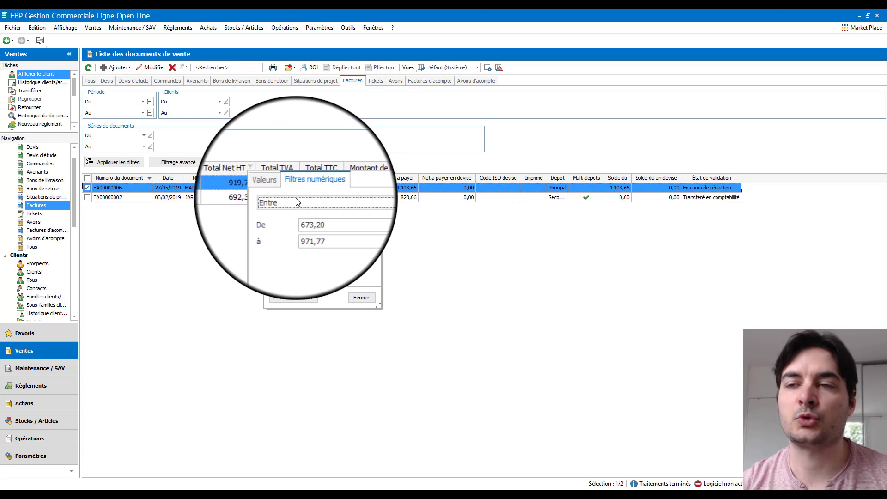
left_click(296, 202)
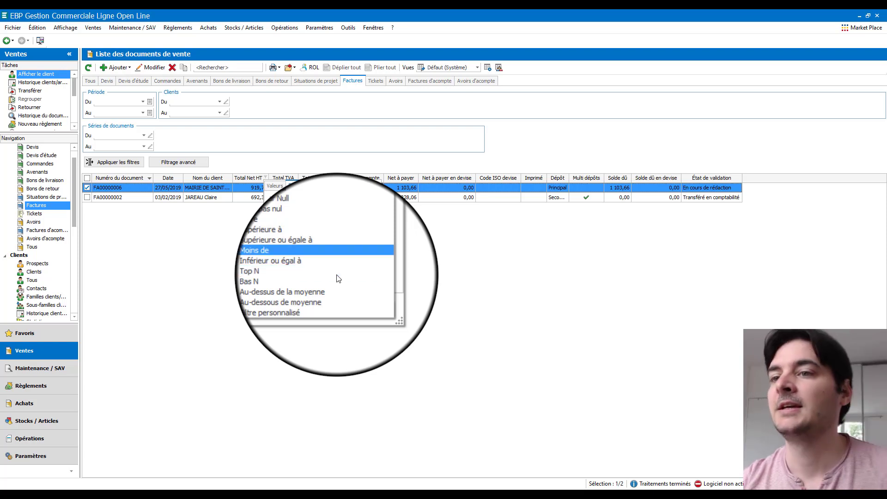
left_click(334, 300)
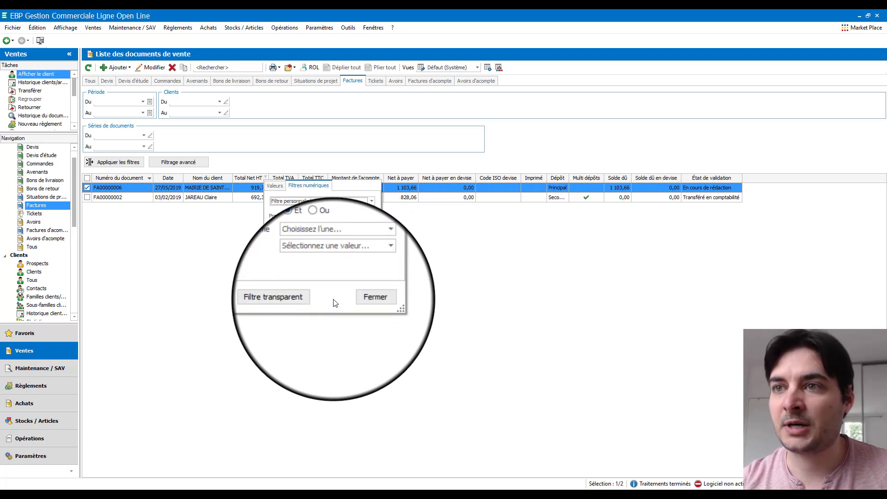
left_click(368, 298)
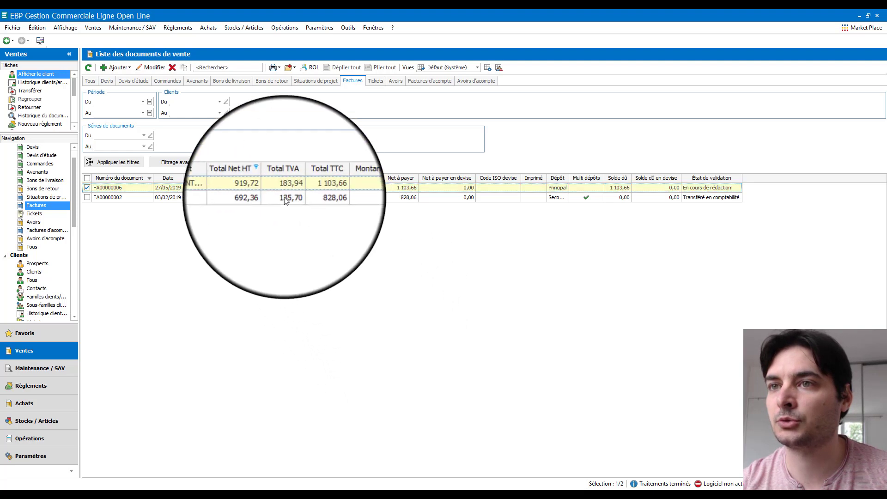
Reopen and close the Total Net HT column's filter, and remove the filter from that column
left_click(266, 177)
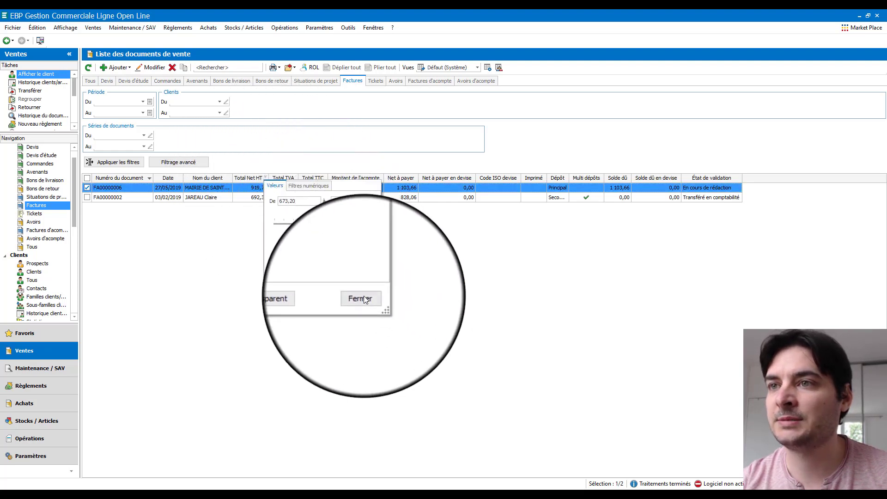
left_click(361, 297)
right_click(266, 187)
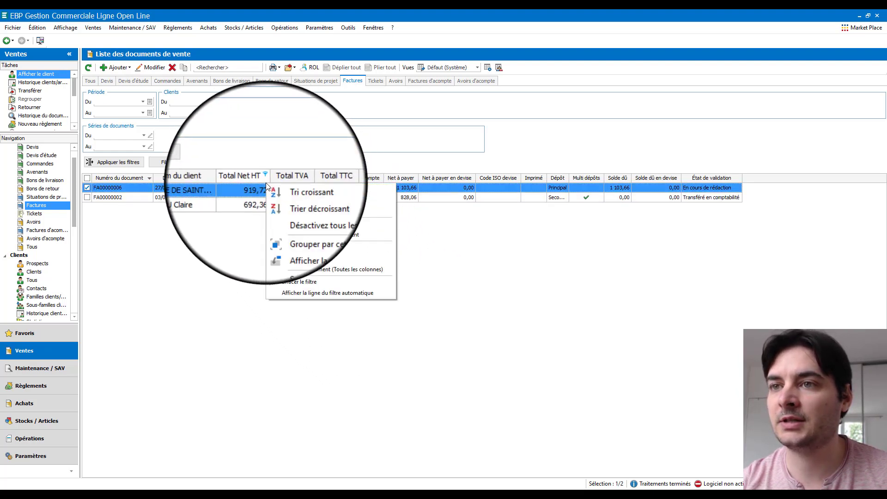
left_click(303, 282)
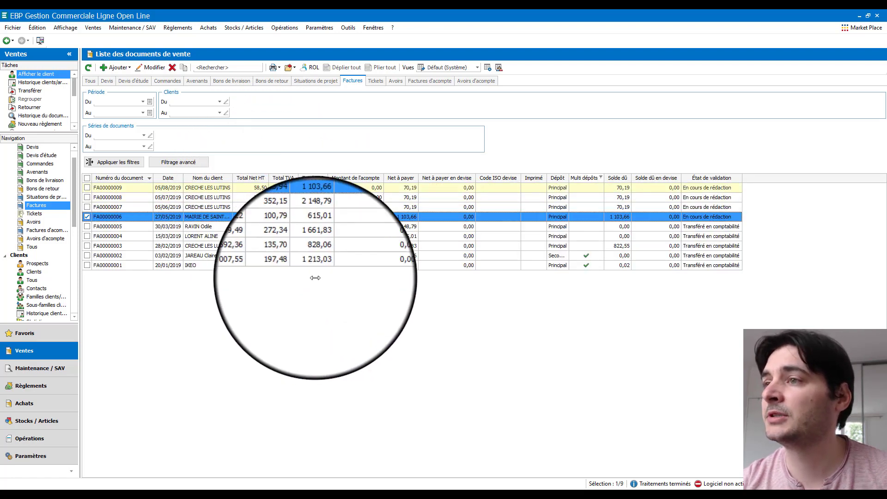
Open the Multi dépôts column's filter, and filter the Solde dû column with the numeric condition N'est pas égal and value 0
left_click(602, 179)
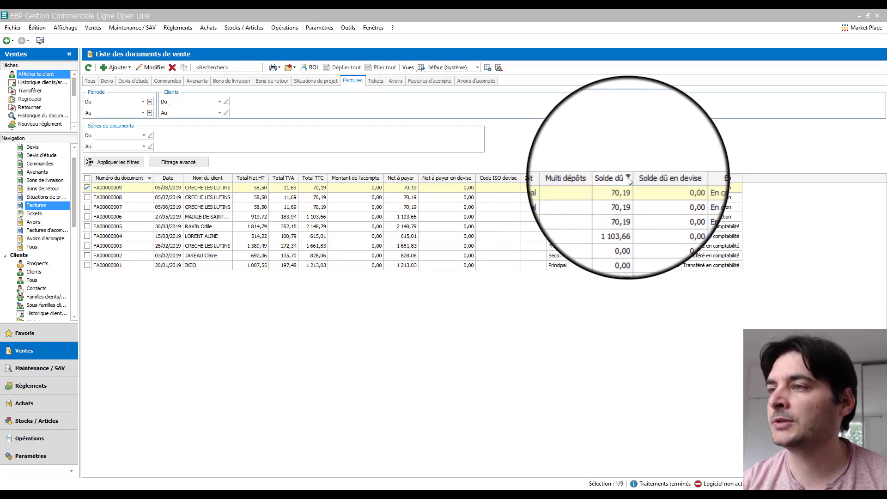
left_click(628, 178)
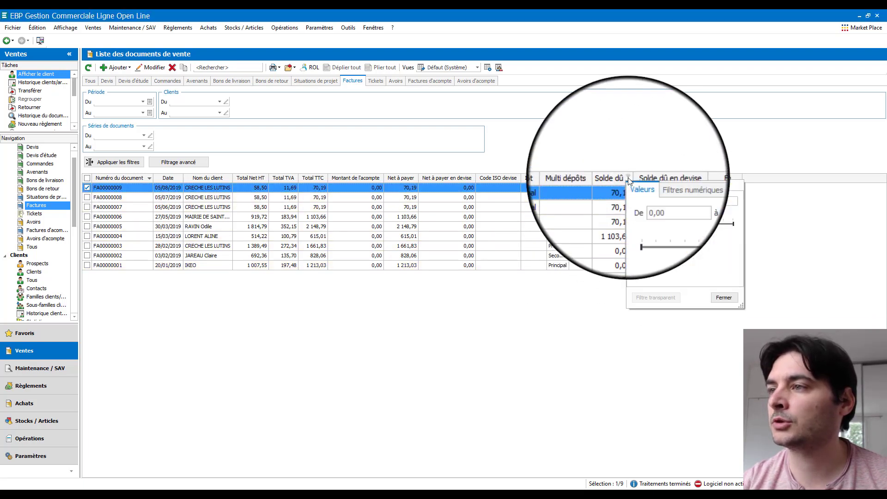
left_click(671, 186)
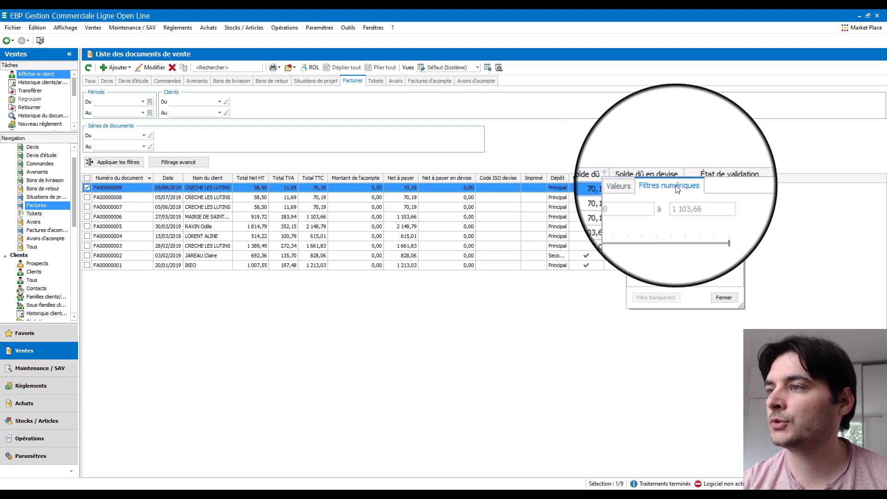
left_click(702, 204)
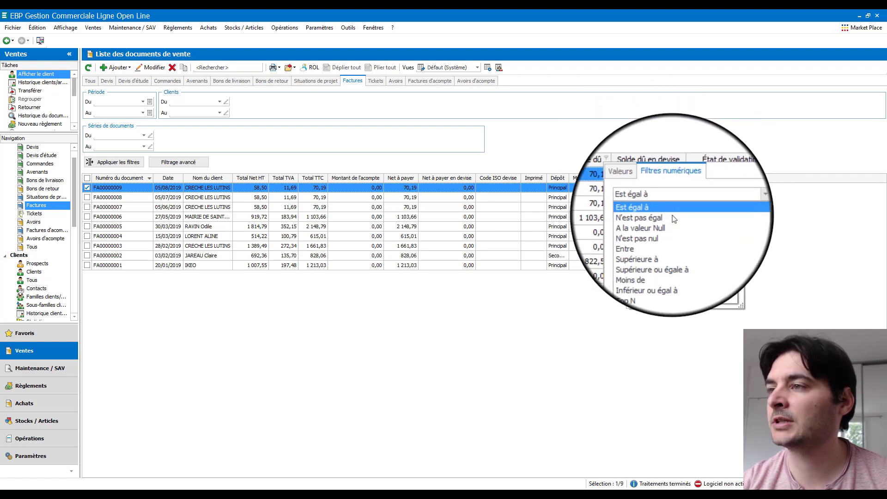
left_click(669, 216)
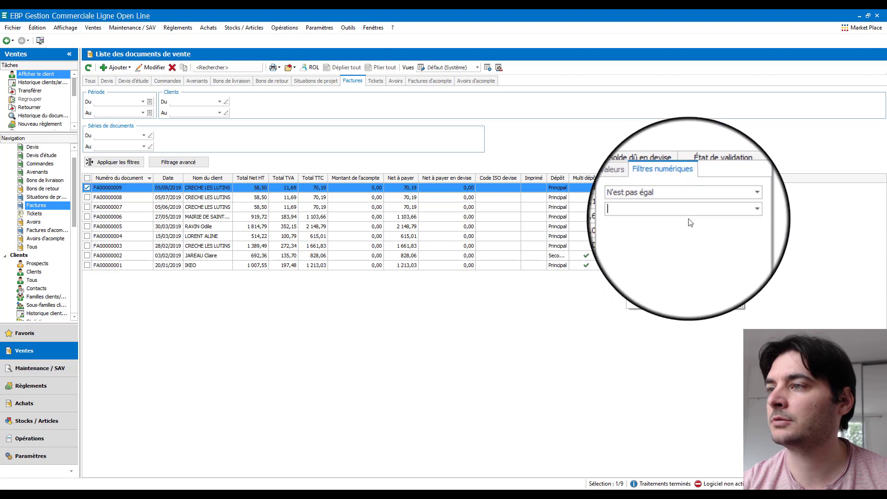
type("0")
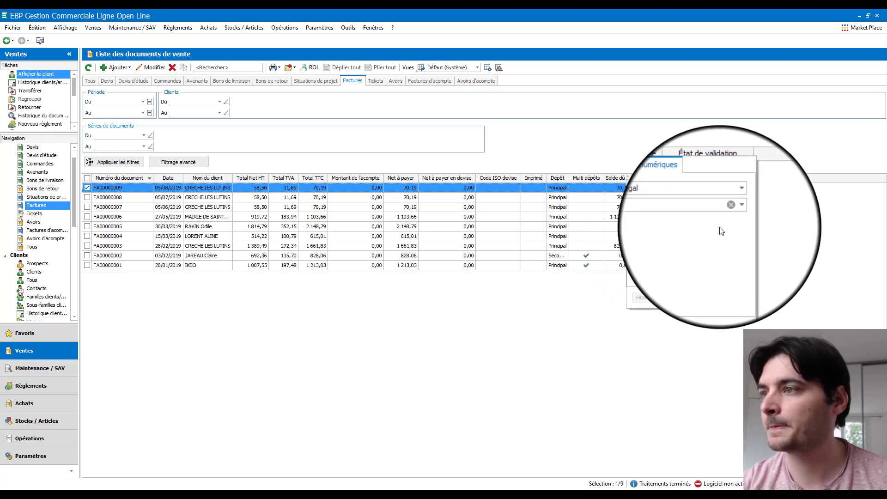
left_click(724, 298)
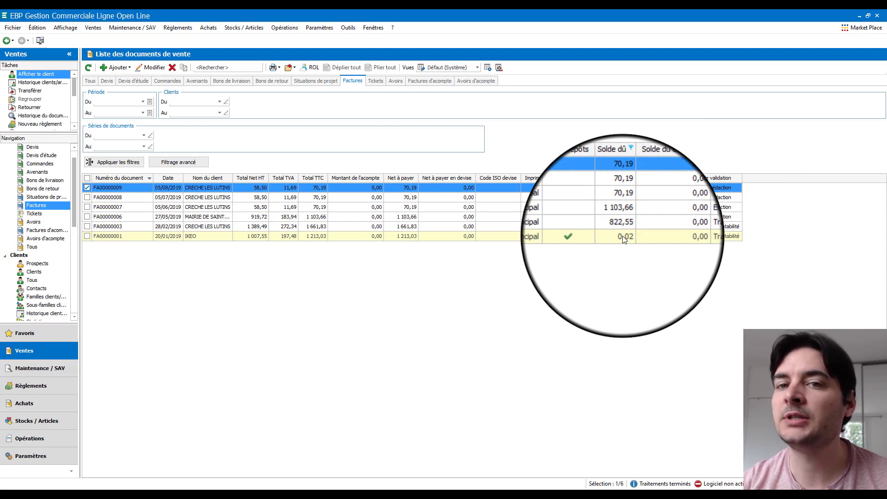
Filter the Total TTC column to invoices starting from 1 000,00 using the value range, and close the filter
left_click(325, 178)
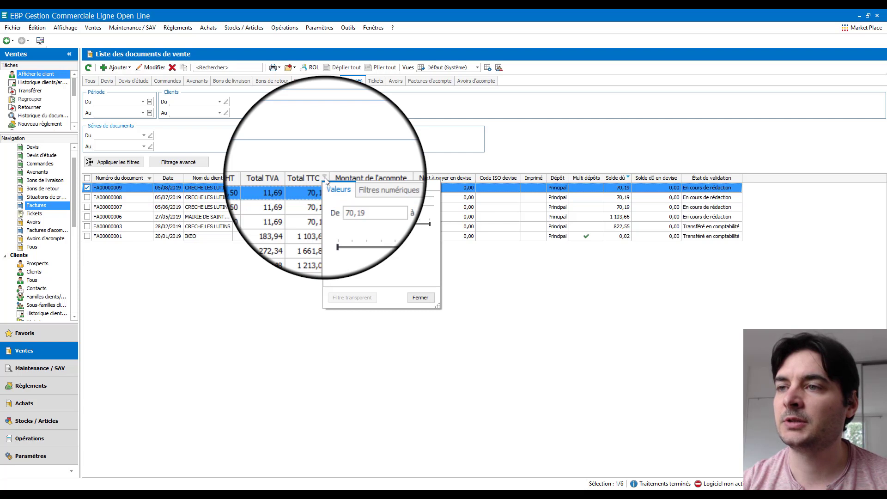
left_click(360, 206)
type("1000")
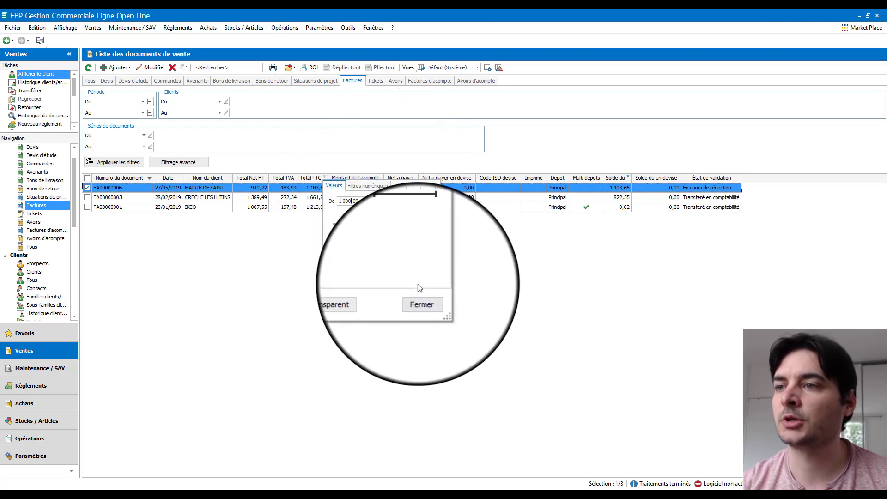
left_click(420, 298)
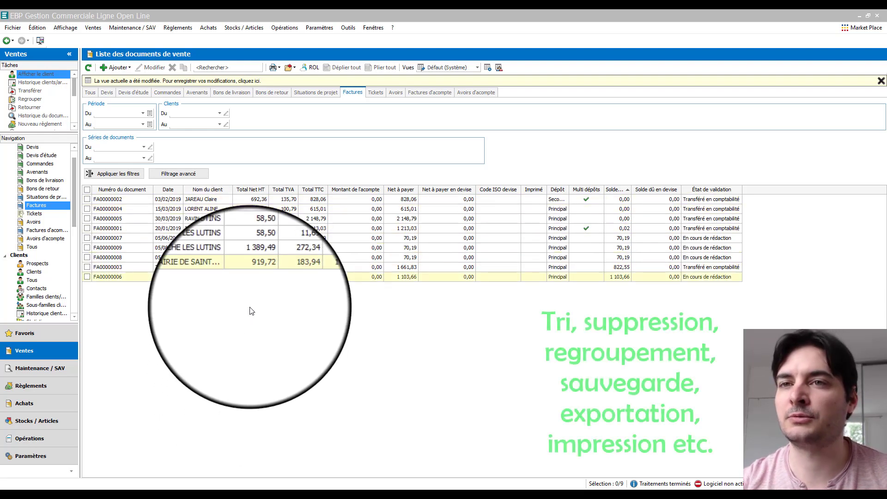
Sort the invoices by Numéro du document, alternating between ascending and descending order and ending with descending
left_click(137, 190)
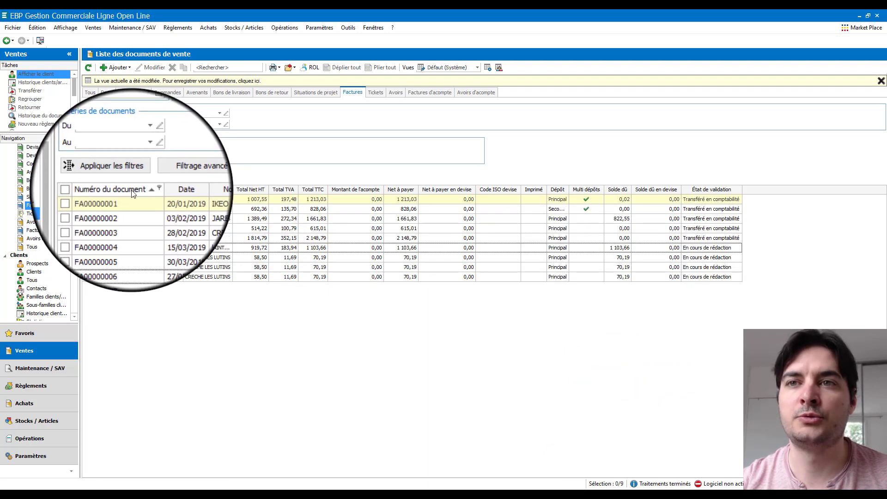
left_click(135, 190)
left_click(135, 190)
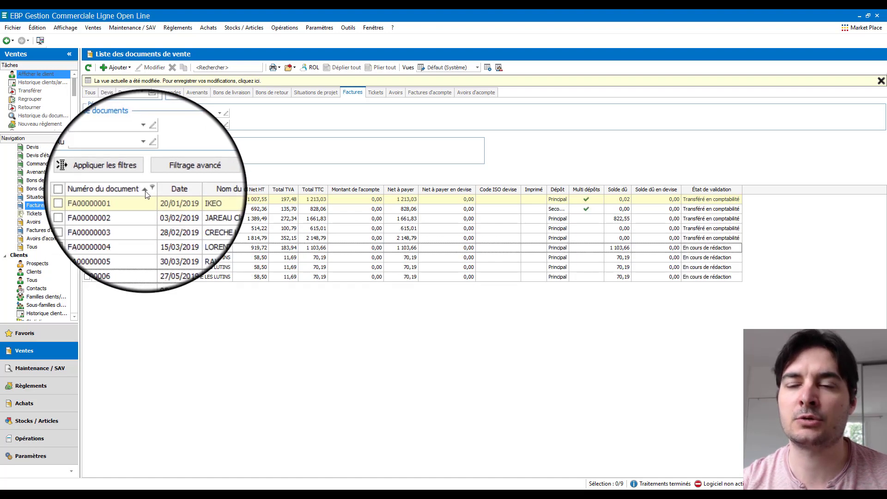
left_click(145, 191)
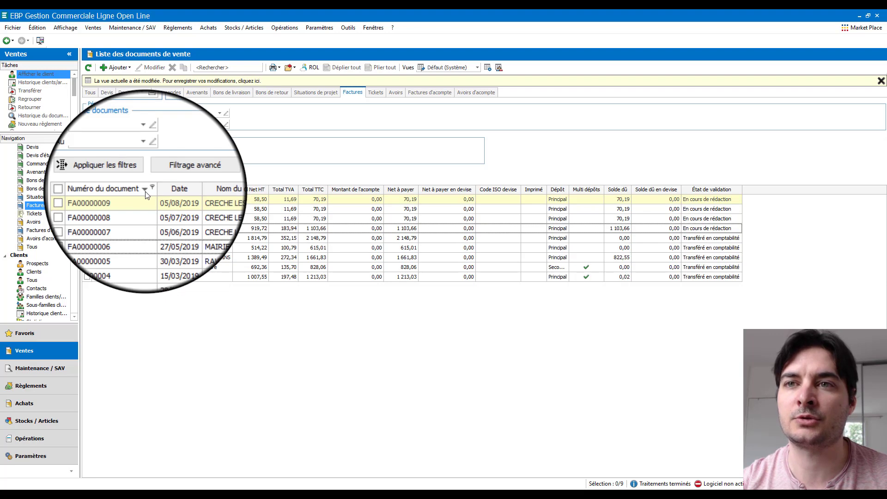
left_click(145, 191)
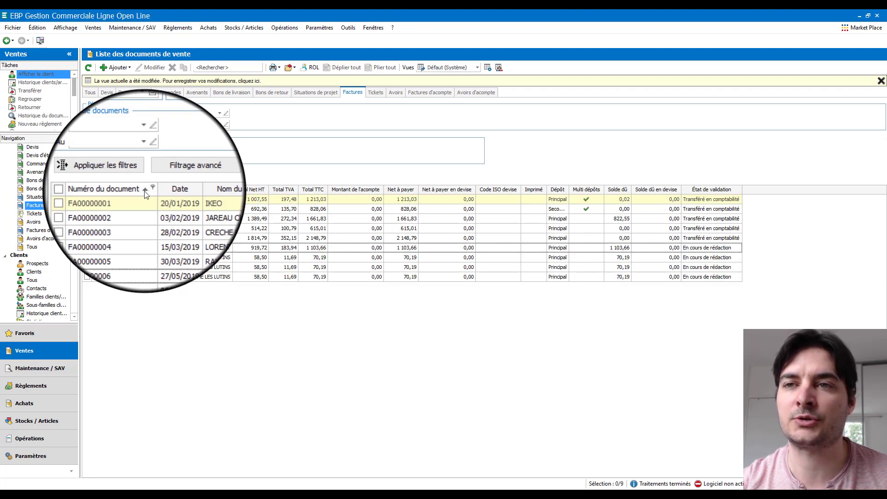
left_click(145, 191)
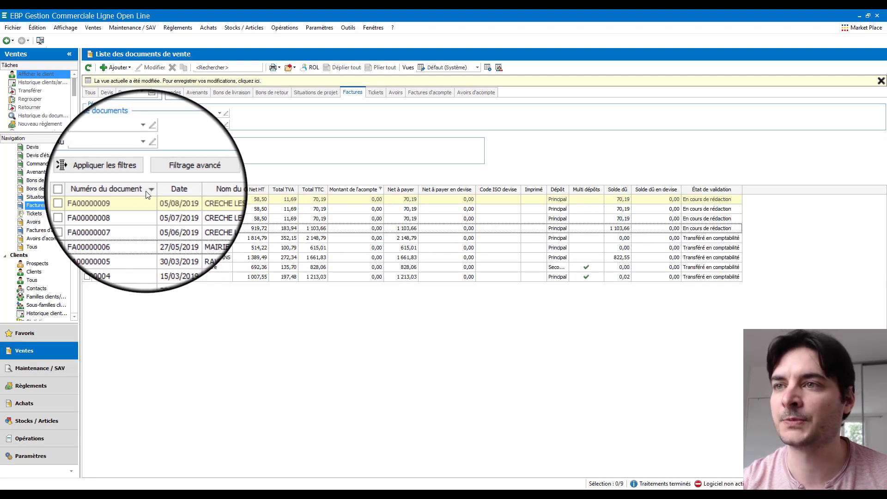
Sort the invoice list in turn by Total TTC, État de validation, Numéro du document in both directions, and Solde dû en devise
left_click(312, 189)
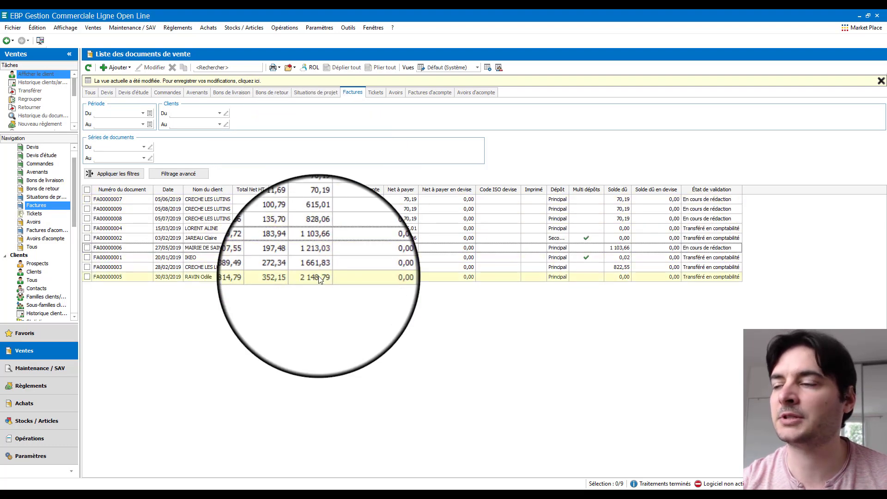
left_click(734, 192)
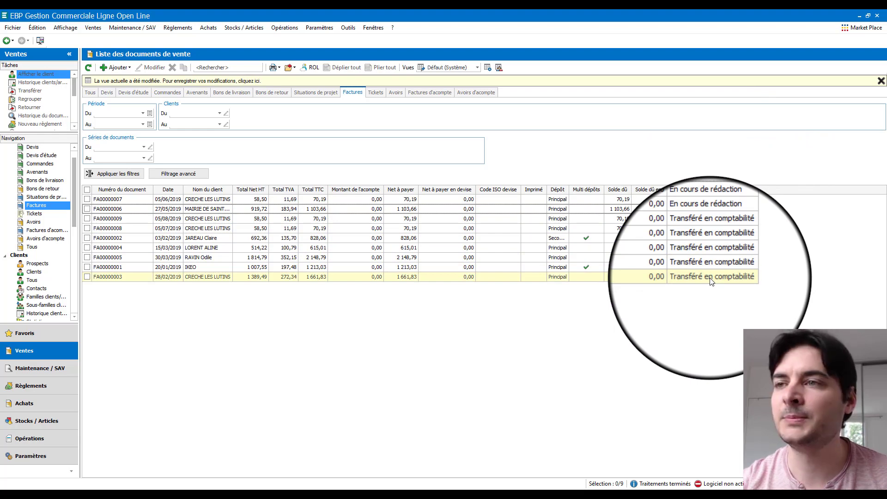
left_click(133, 190)
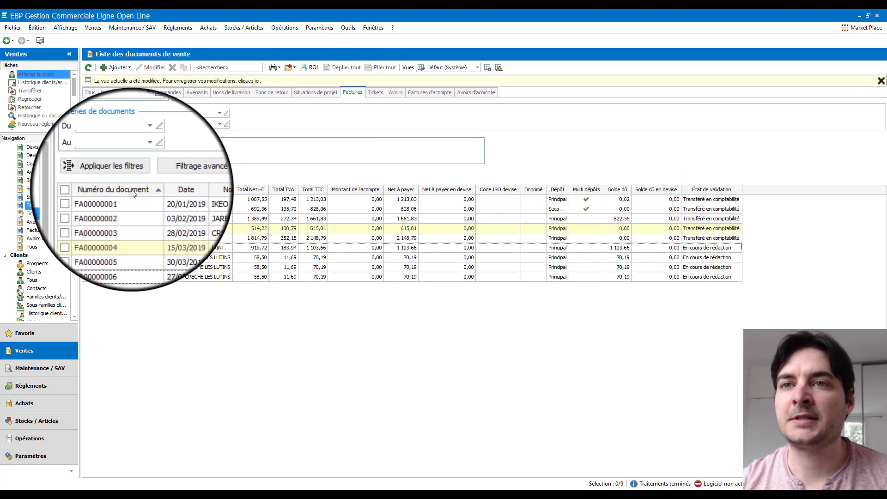
left_click(130, 191)
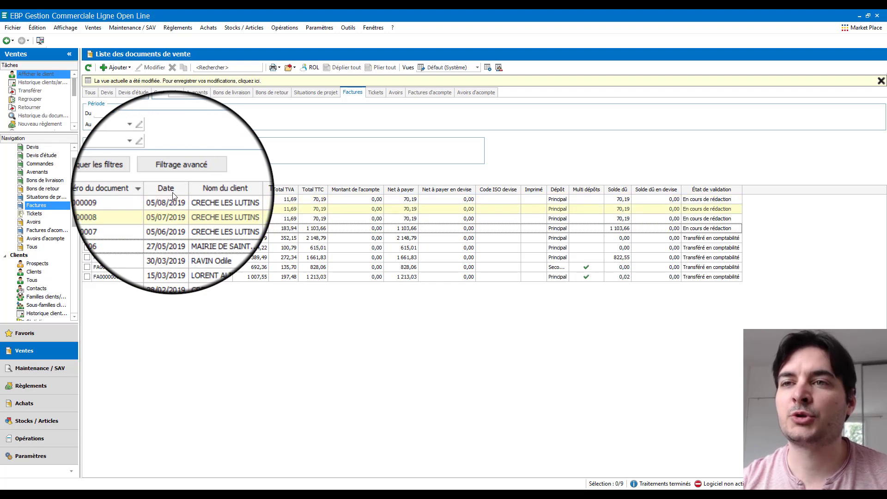
left_click(658, 189)
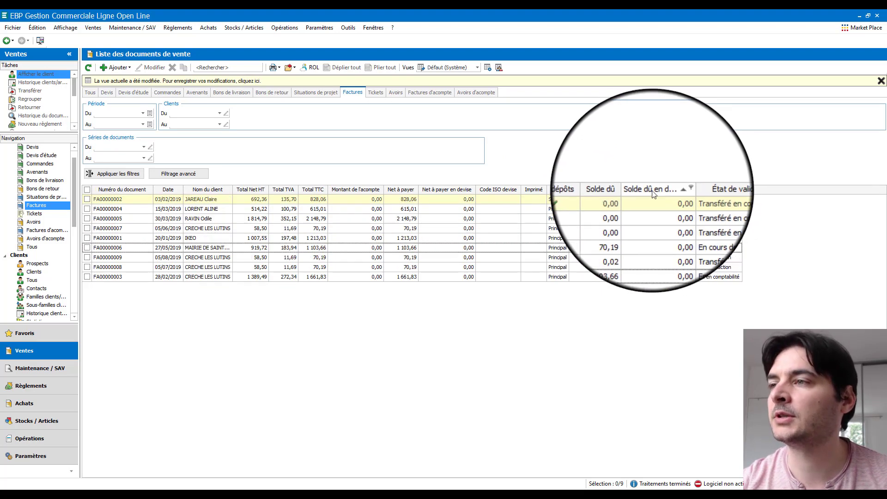
Remove the Solde dû en devise column and move the État de validation column between Nom du client and Total Net HT
right_click(655, 194)
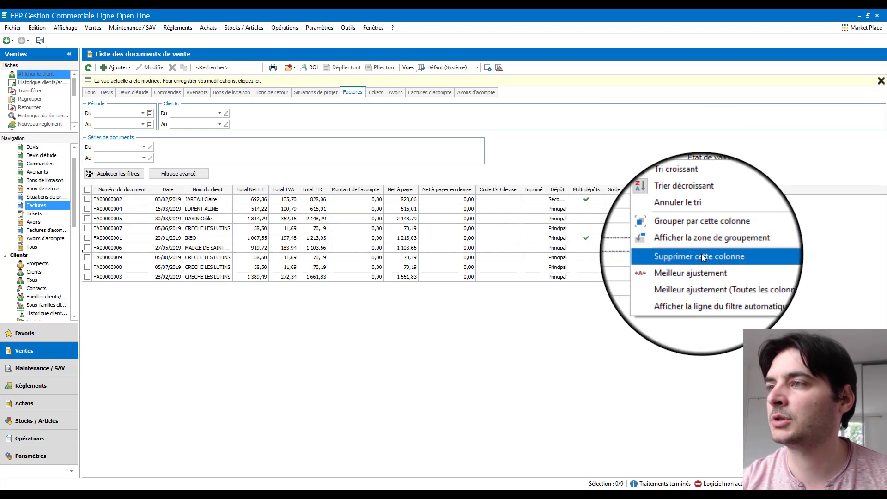
left_click(702, 256)
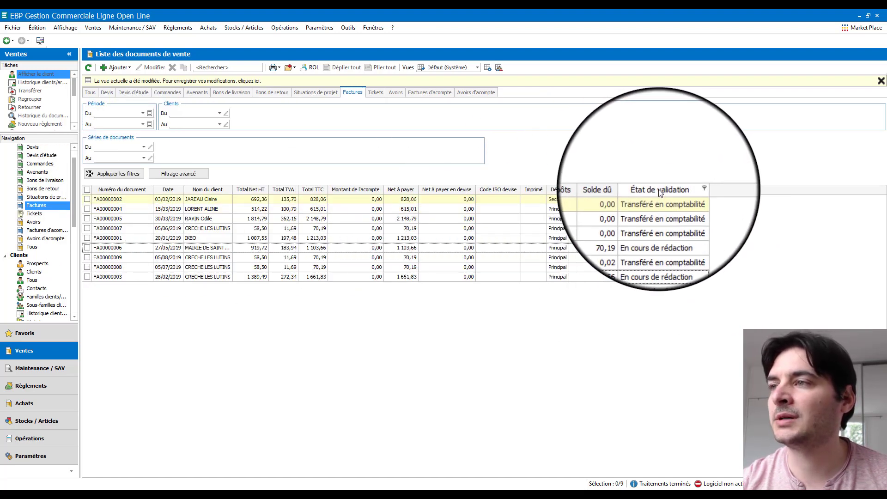
left_click_drag(658, 189, 244, 191)
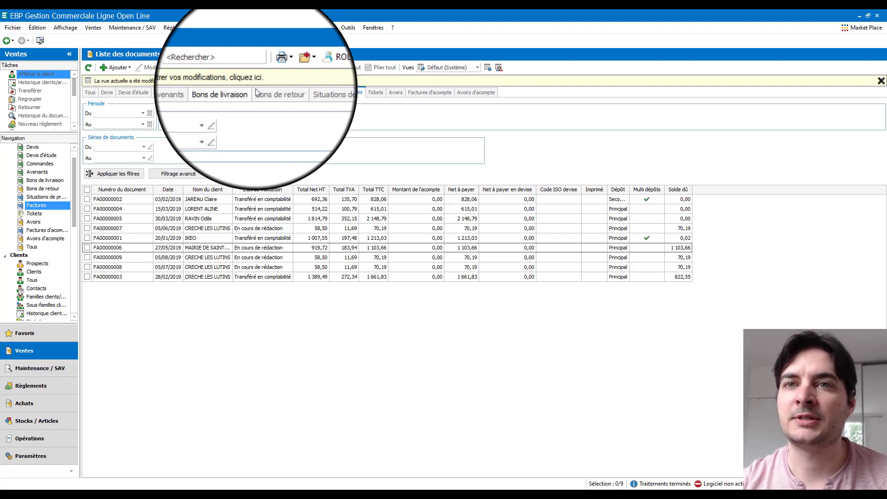
Leave the invoice list for Situations de projet and reopen Factures without saving the view, restoring the original columns
left_click(56, 199)
left_click(45, 206)
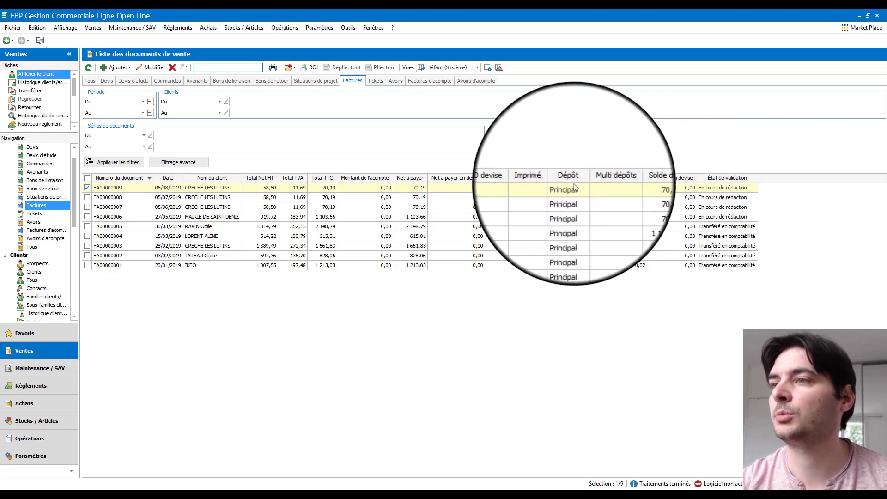
right_click(510, 179)
left_click(496, 210)
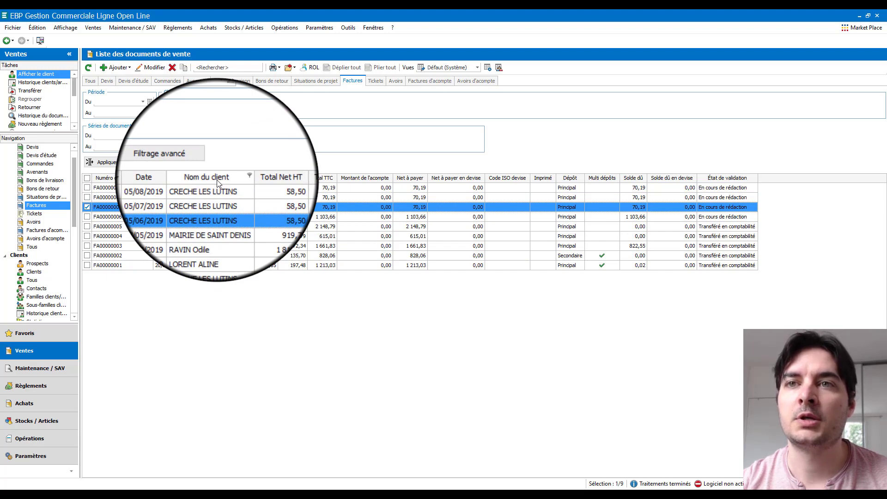
Group the invoice list by Nom du client
right_click(217, 180)
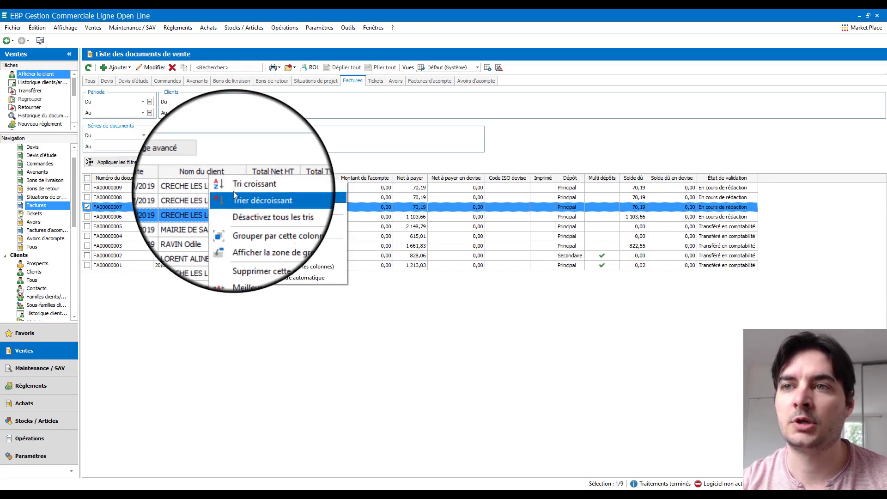
left_click(275, 221)
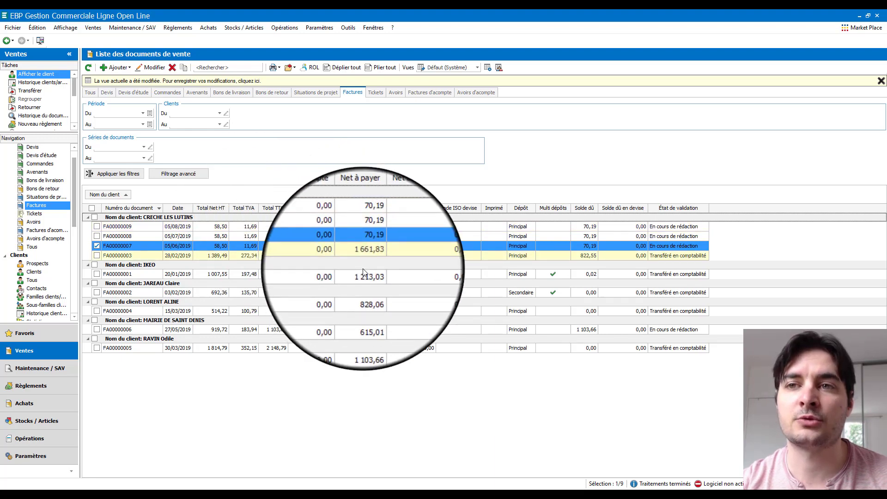
Save the modified view with its client grouping, and reopen the Factures list after leaving it for Situations de projet
left_click(212, 81)
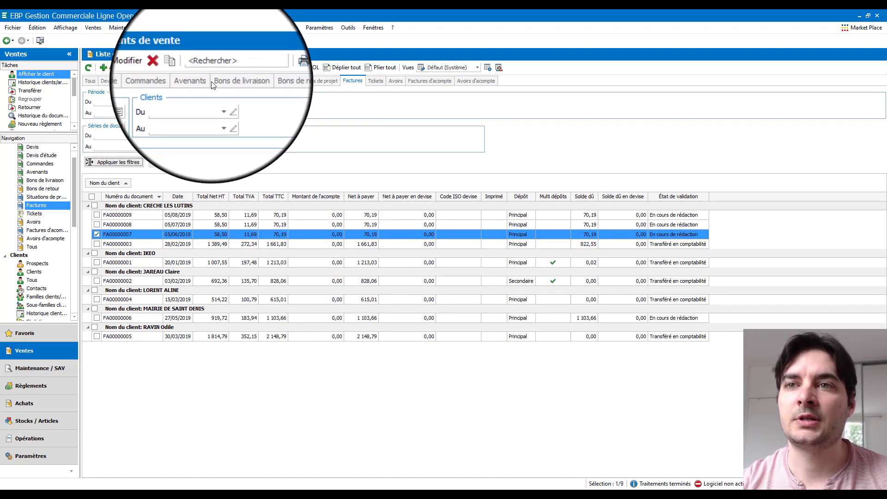
left_click(48, 198)
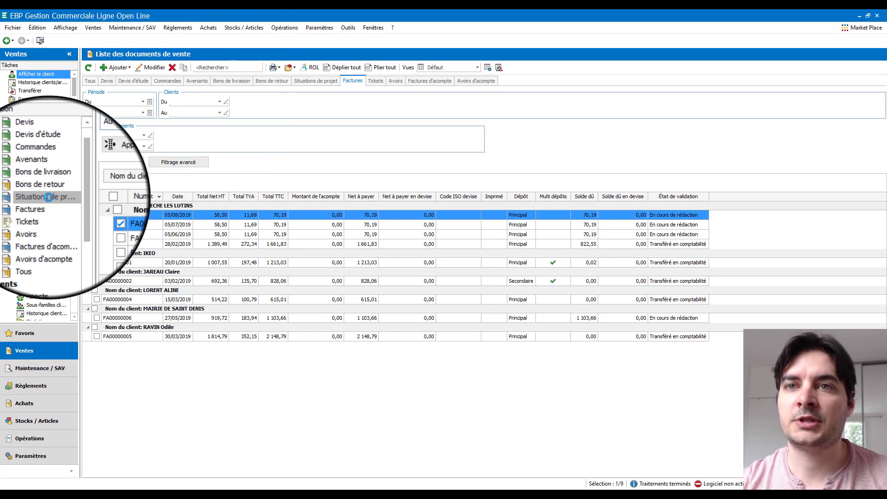
left_click(52, 207)
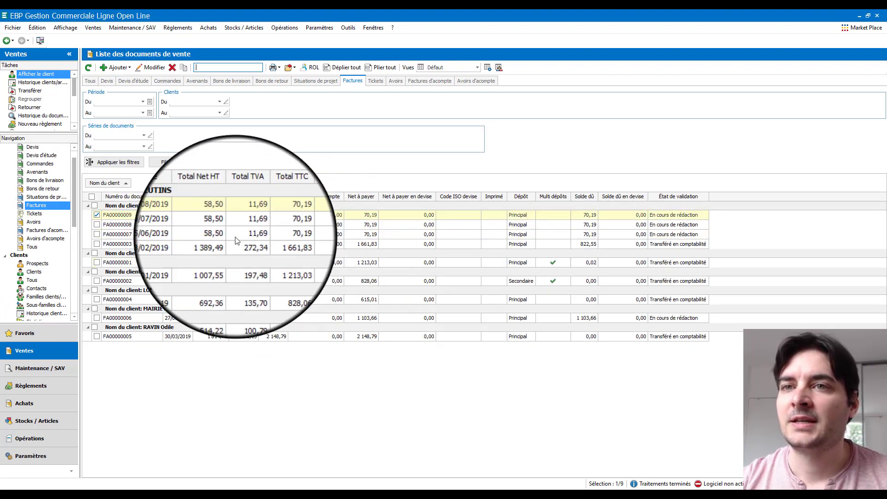
Collapse and re-expand all the client groups, and remove the grouping by Nom du client
right_click(108, 186)
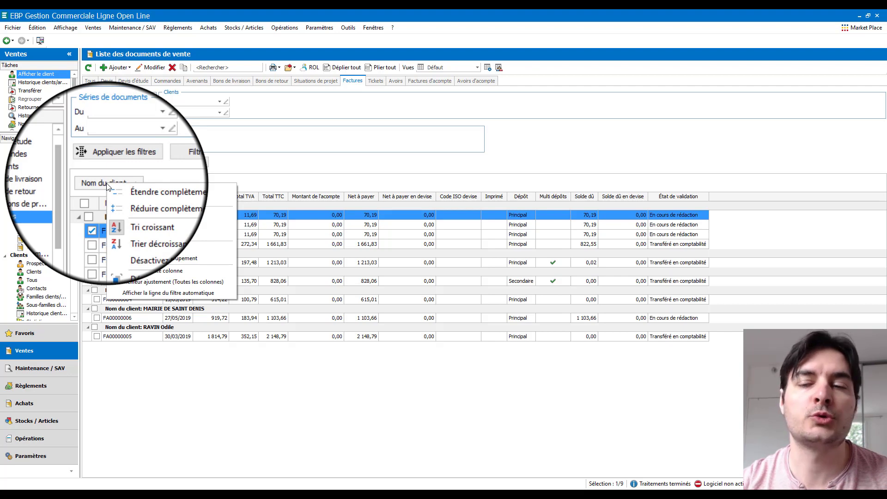
left_click(177, 200)
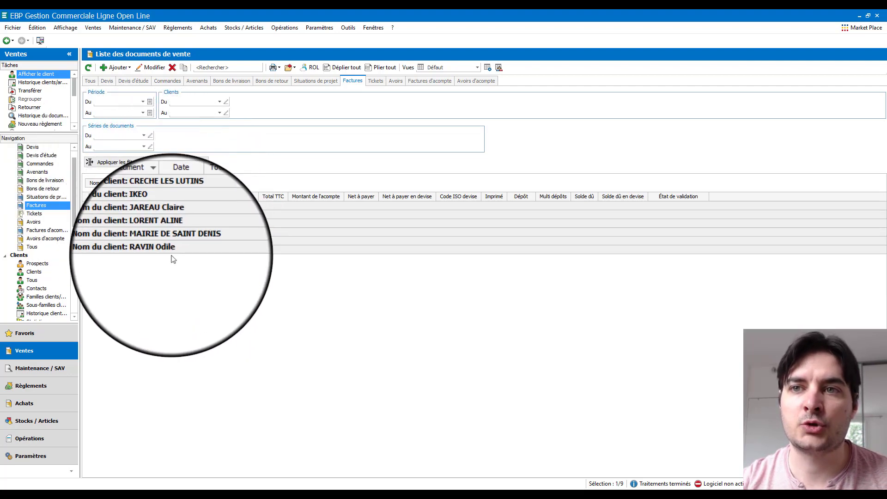
right_click(99, 183)
left_click(138, 189)
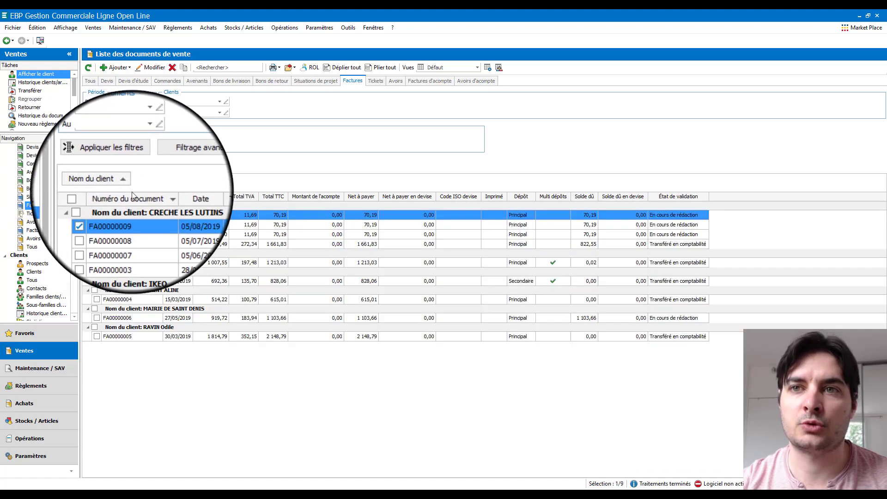
right_click(108, 184)
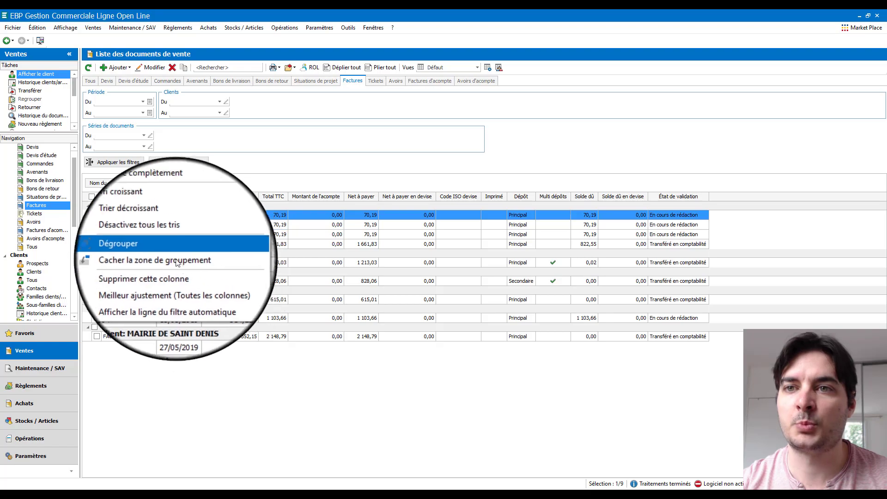
left_click(165, 248)
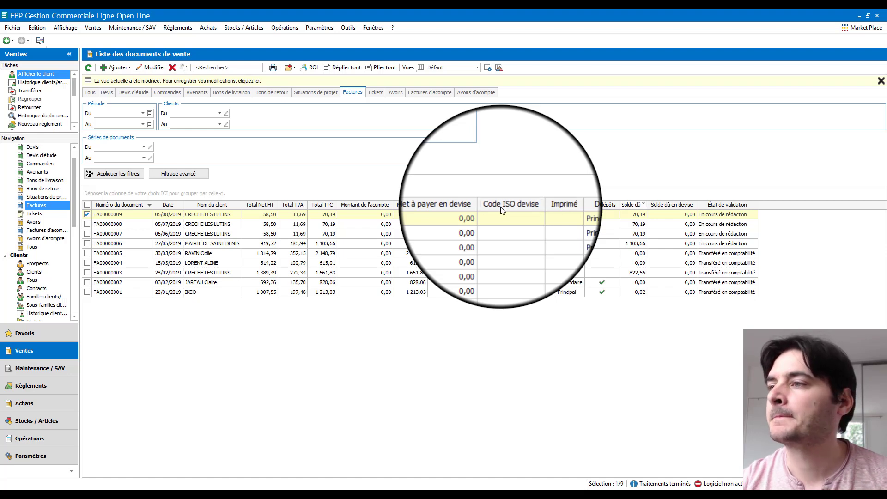
Apply Meilleur ajustement to the width of the Solde dû en devise column
right_click(670, 207)
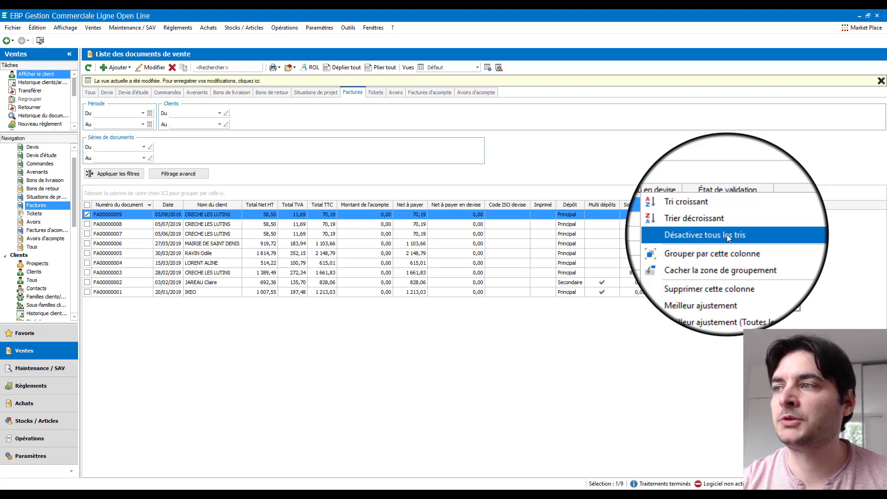
left_click(727, 234)
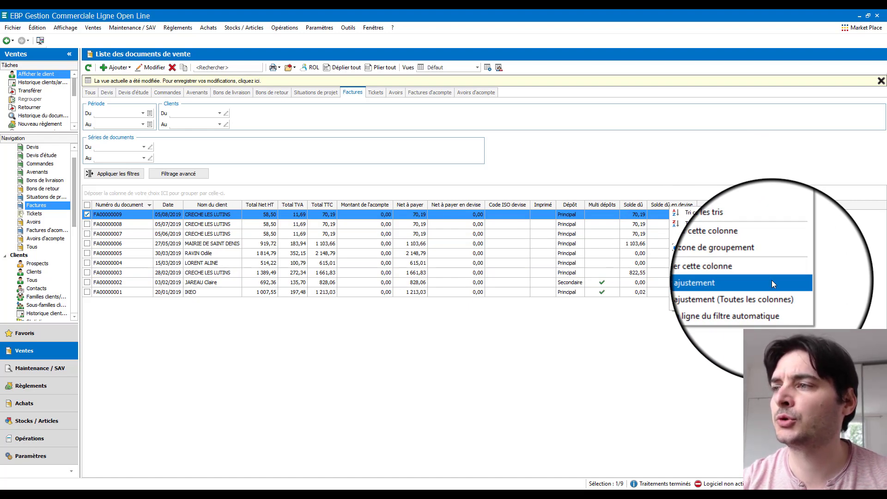
left_click(771, 283)
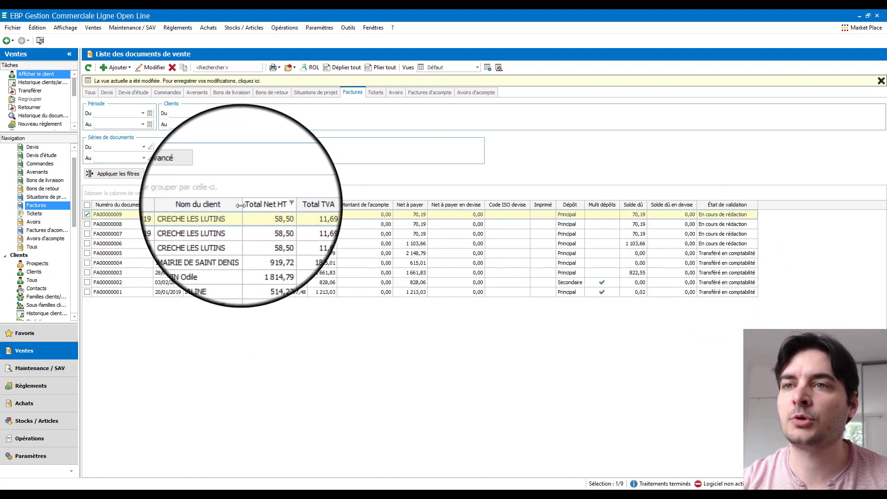
Narrow the Nom du client, Net à payer en devise, État de validation and Numéro du document columns so their contents are truncated
left_click_drag(242, 204, 213, 205)
left_click_drag(450, 208, 444, 209)
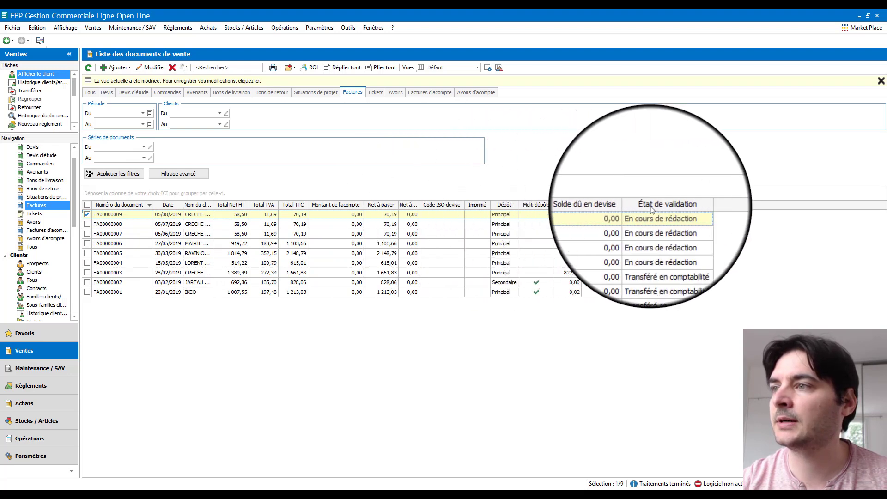
left_click_drag(691, 208, 668, 209)
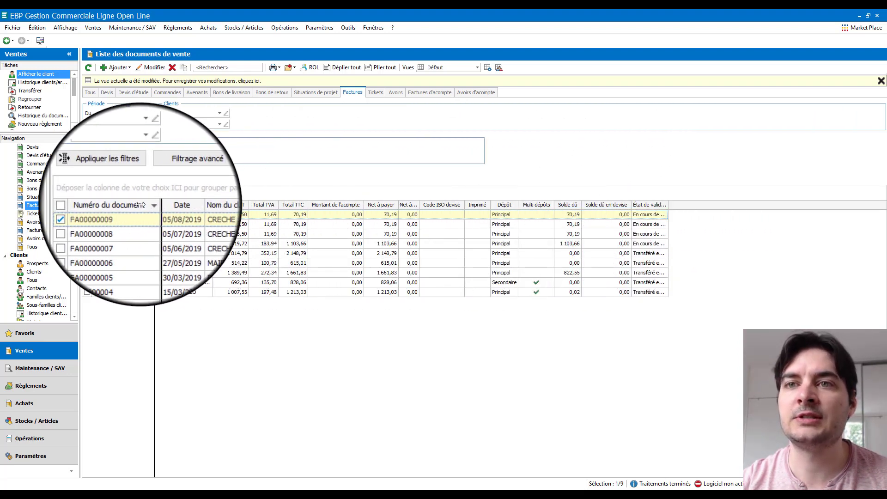
left_click_drag(153, 205, 132, 205)
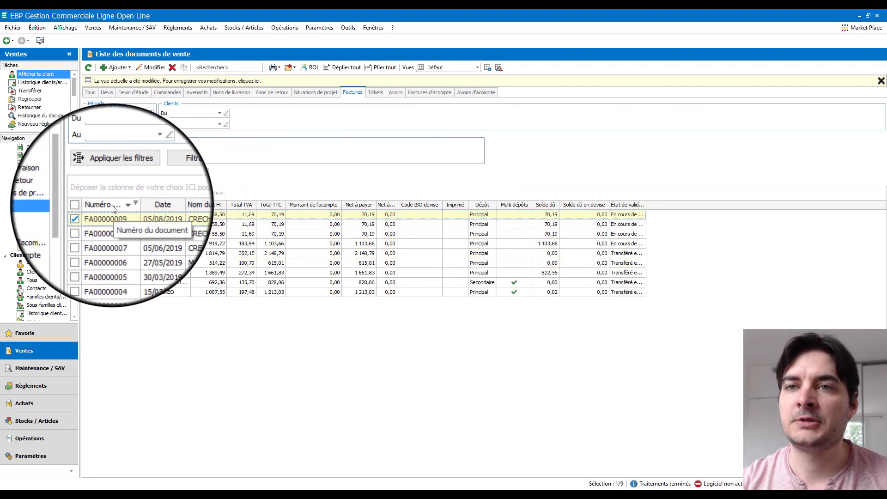
Apply Meilleur ajustement to the Numéro du document column and to all columns, and save the modified view
right_click(115, 209)
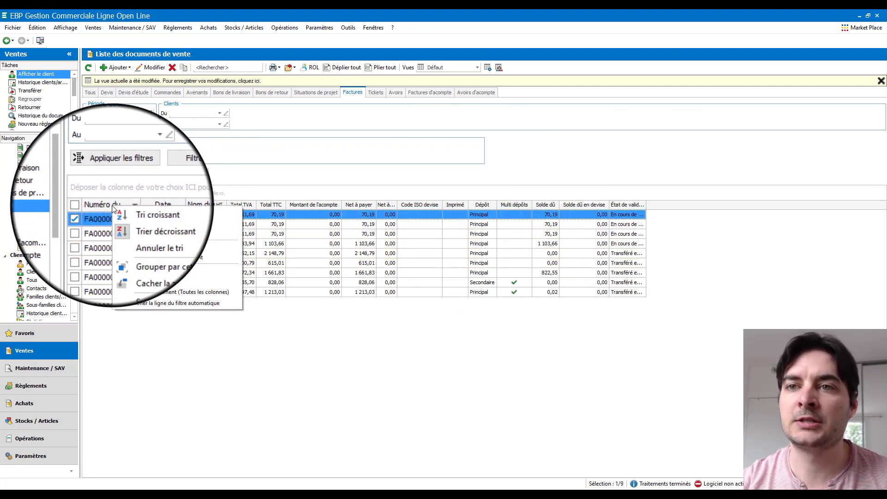
left_click(185, 282)
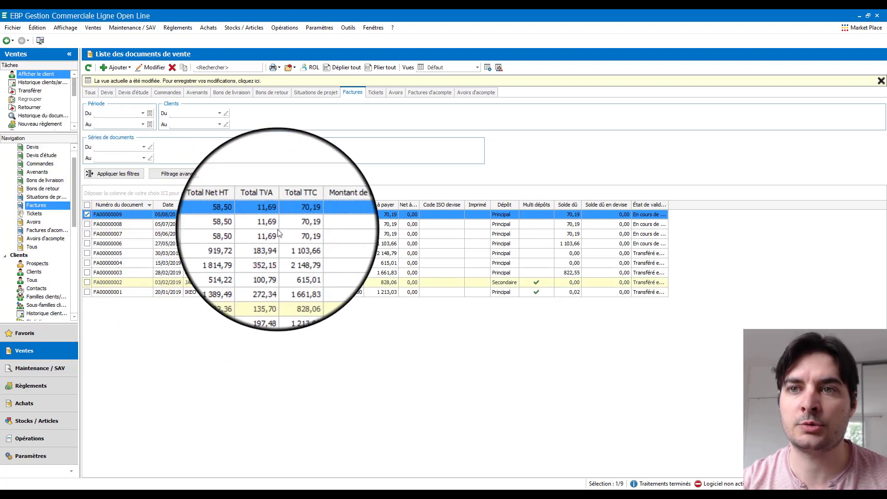
right_click(327, 206)
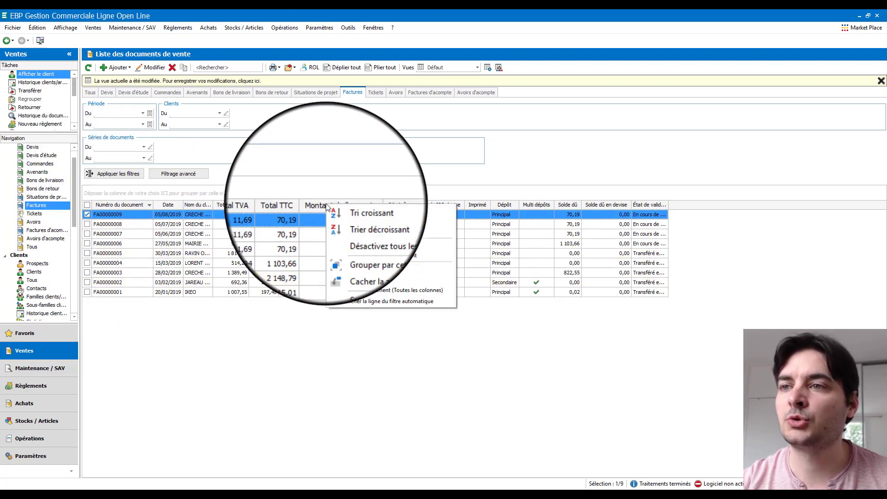
left_click(385, 295)
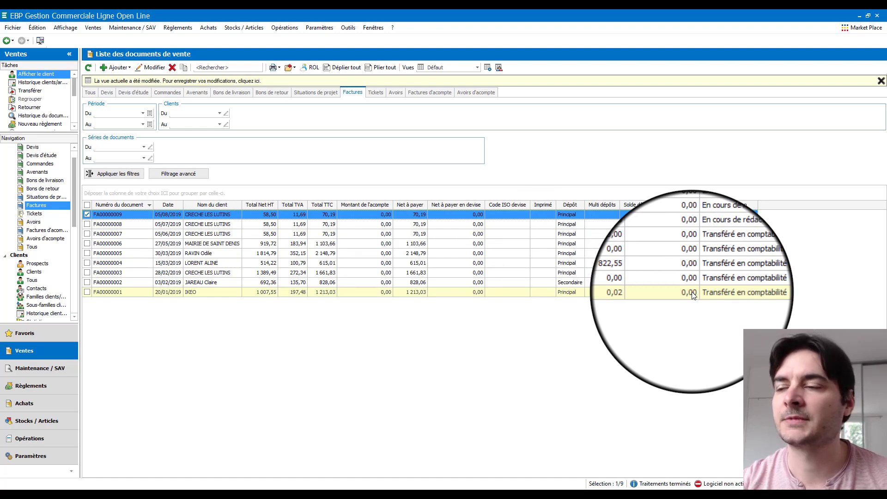
left_click(271, 82)
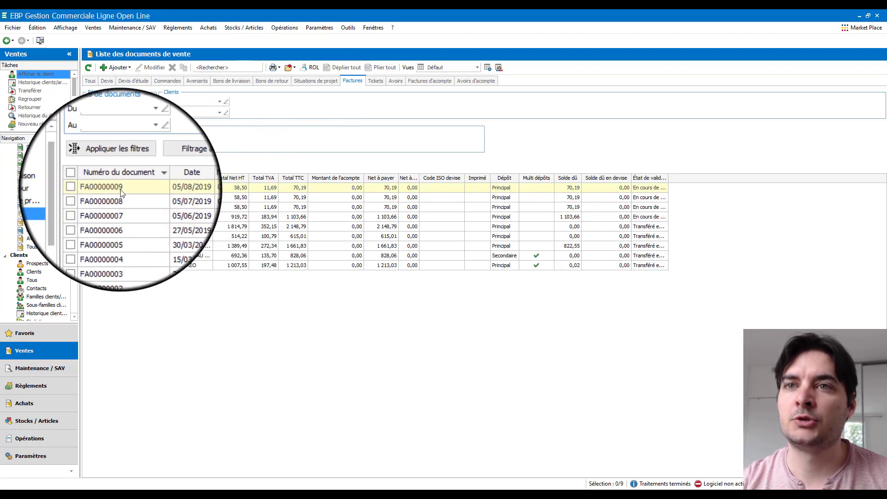
Select the first, third, fifth and eighth invoices in the Factures list
left_click(87, 188)
left_click(88, 207)
left_click(87, 226)
left_click(87, 255)
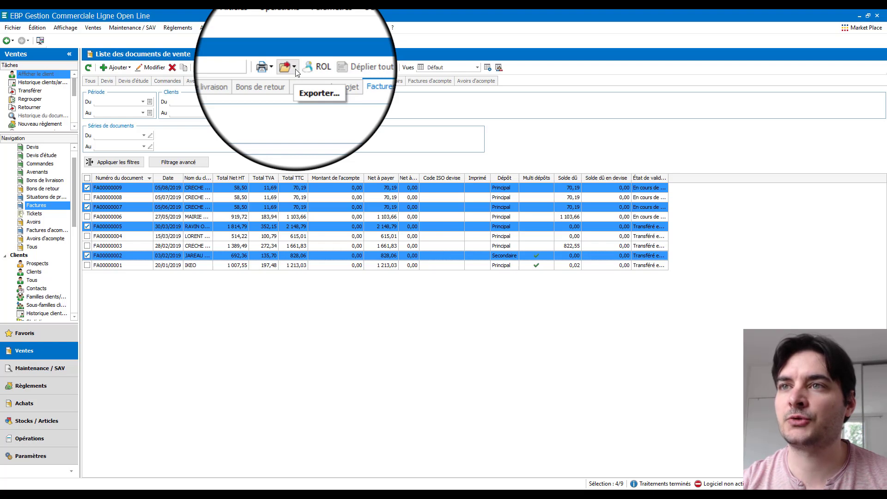
Export only the selected invoices as an Excel (*.xls) file named test in the TEST EBP folder on drive C:
left_click(295, 68)
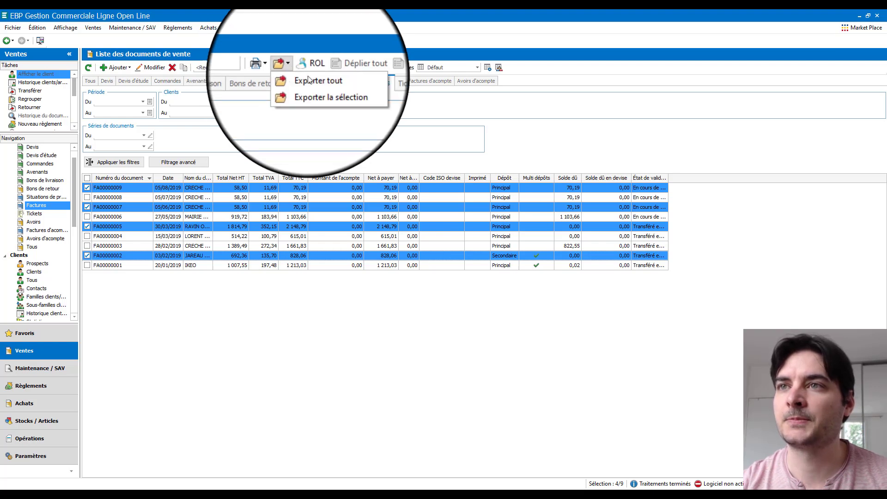
left_click(334, 90)
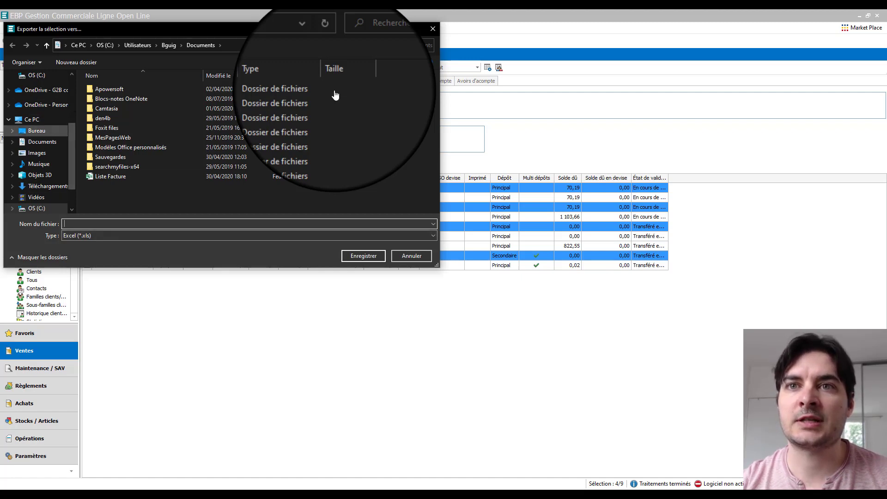
left_click(48, 208)
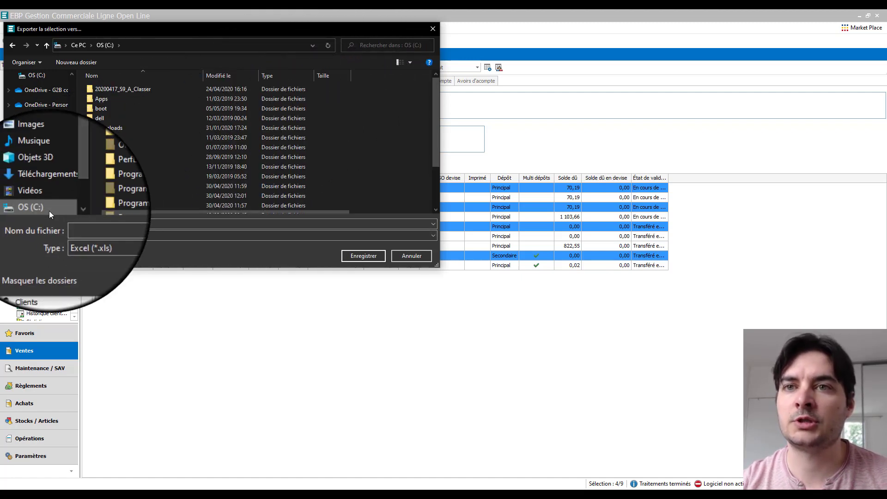
left_click_drag(433, 106, 433, 153)
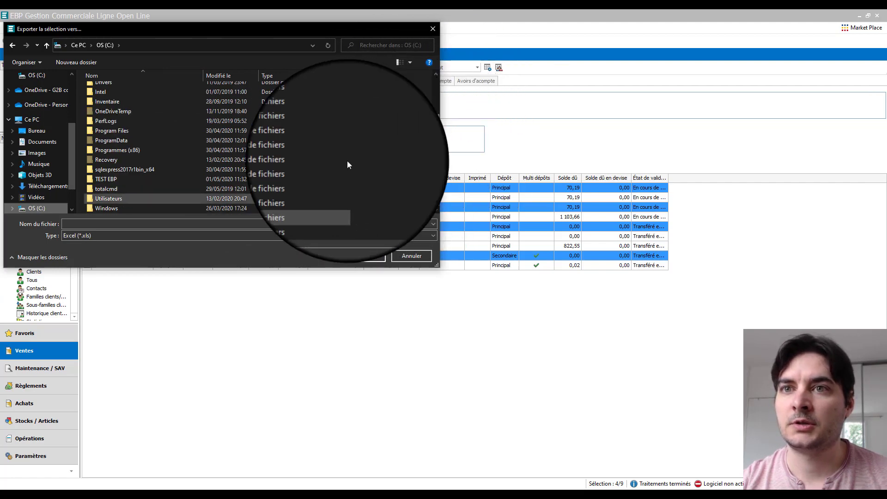
double_click(102, 179)
left_click(215, 224)
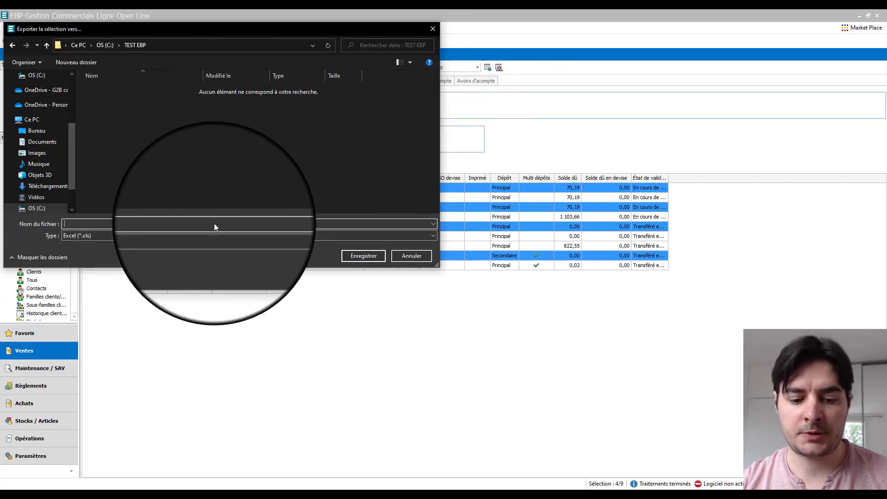
type("test")
left_click(358, 257)
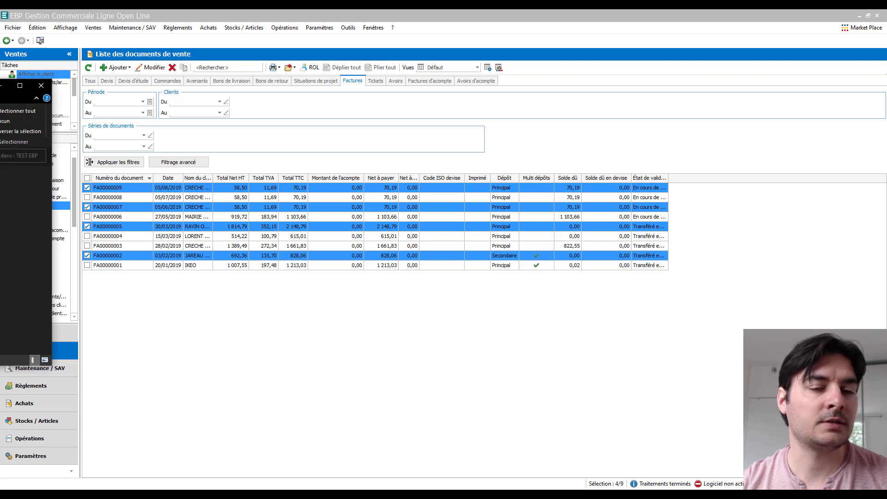
Open the exported test file from the TEST EBP folder in Excel and auto-fit the widths of columns A to P
left_click_drag(0, 87, 421, 90)
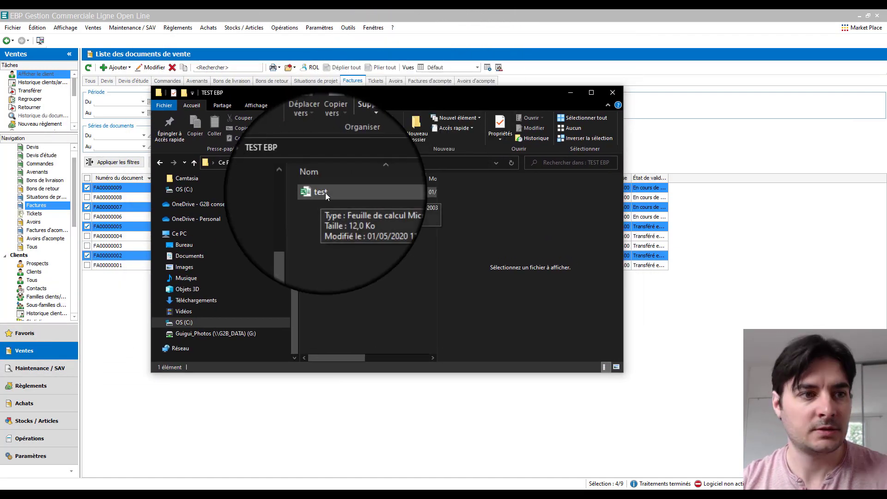
double_click(325, 193)
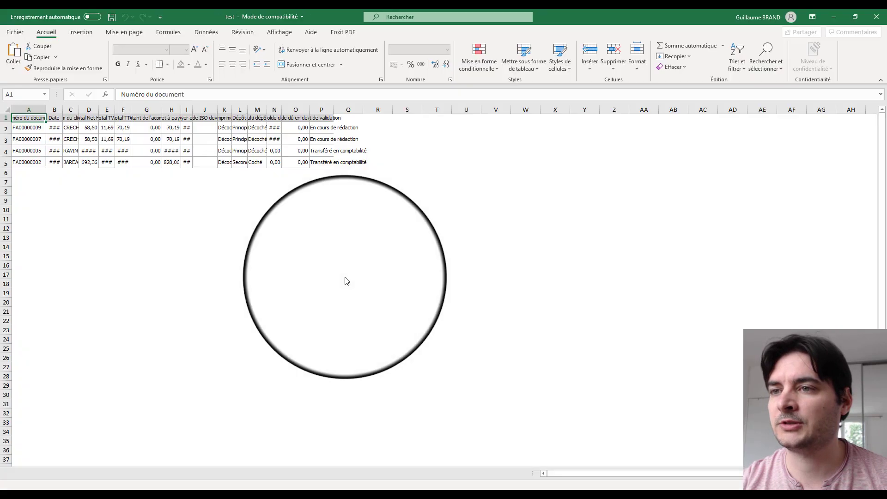
left_click_drag(334, 110, 369, 110)
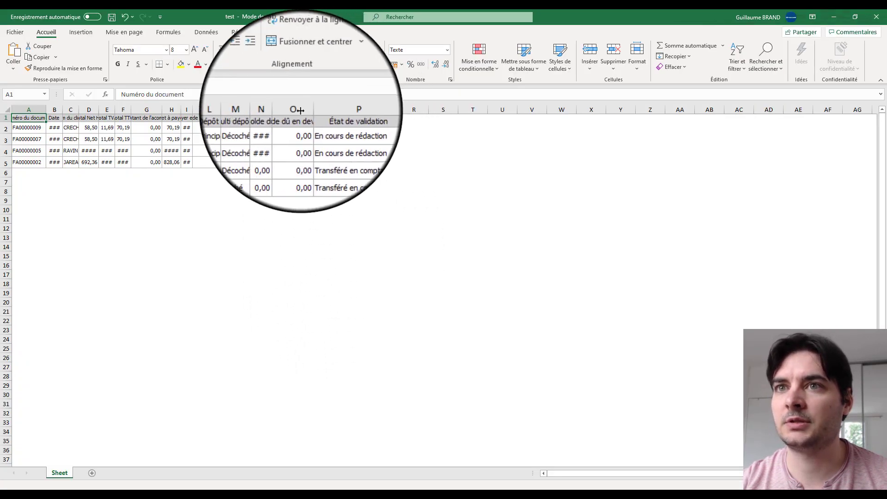
left_click_drag(28, 109, 352, 108)
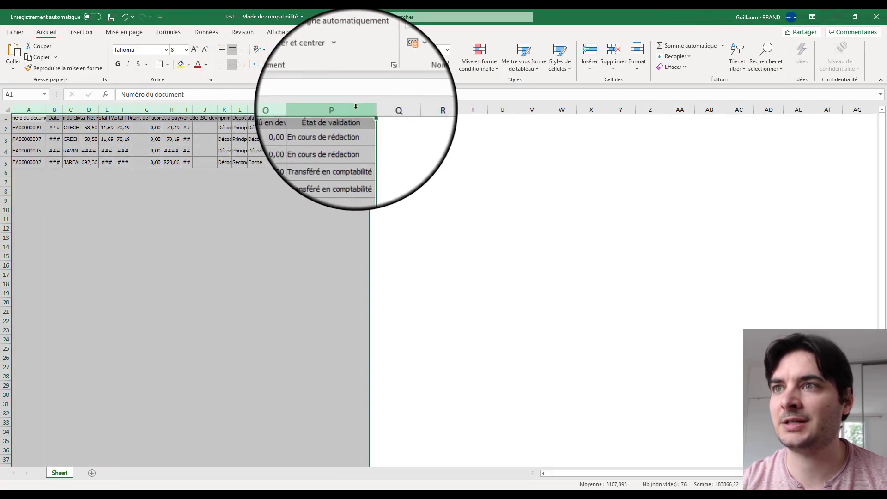
double_click(370, 109)
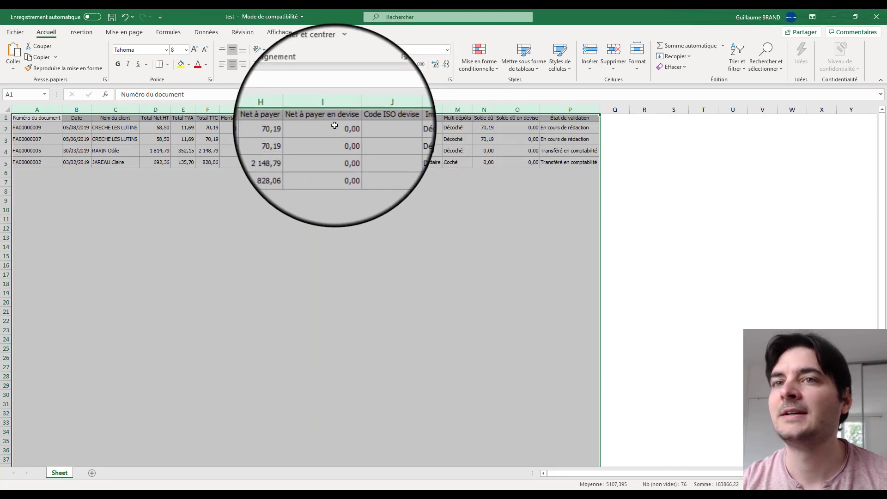
left_click(157, 200)
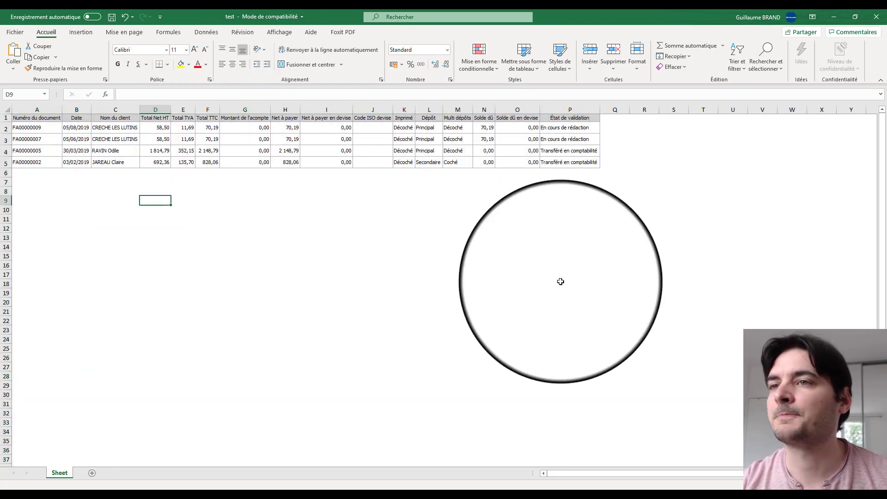
Sum the four Total Net HT amounts in cell D6 with a SOMME formula over D2:D5
left_click(166, 175)
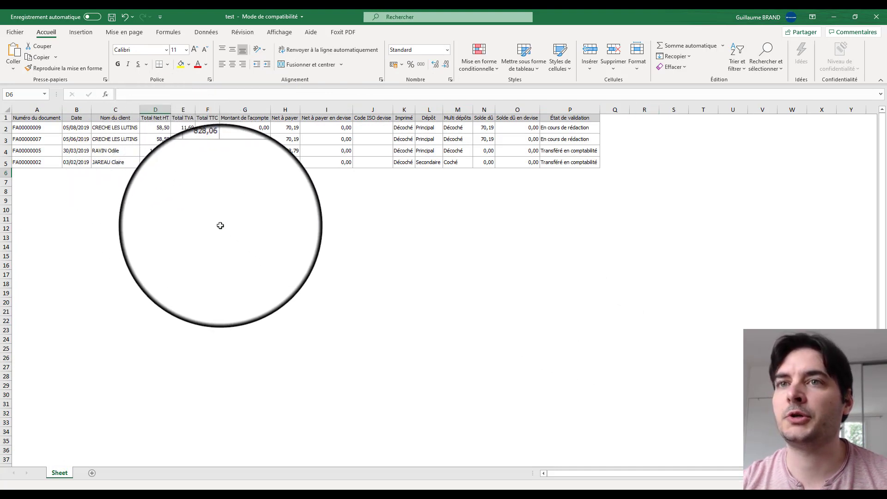
type("=somme(")
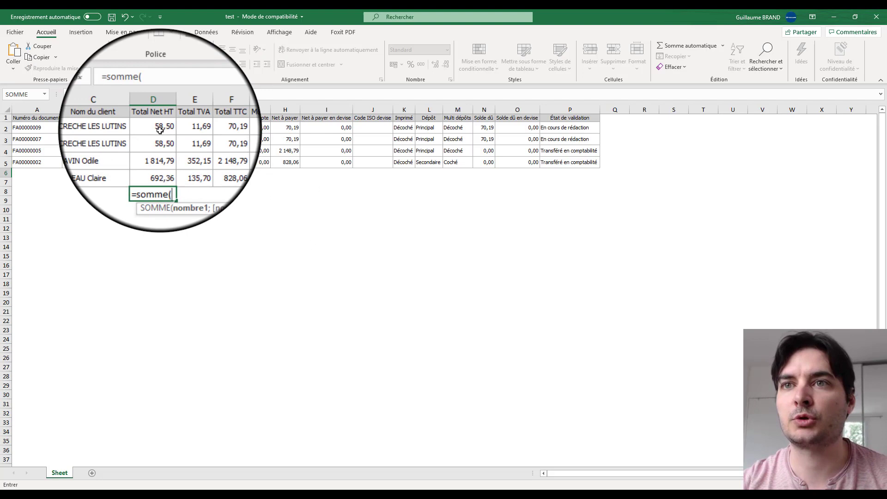
left_click_drag(155, 127, 155, 162)
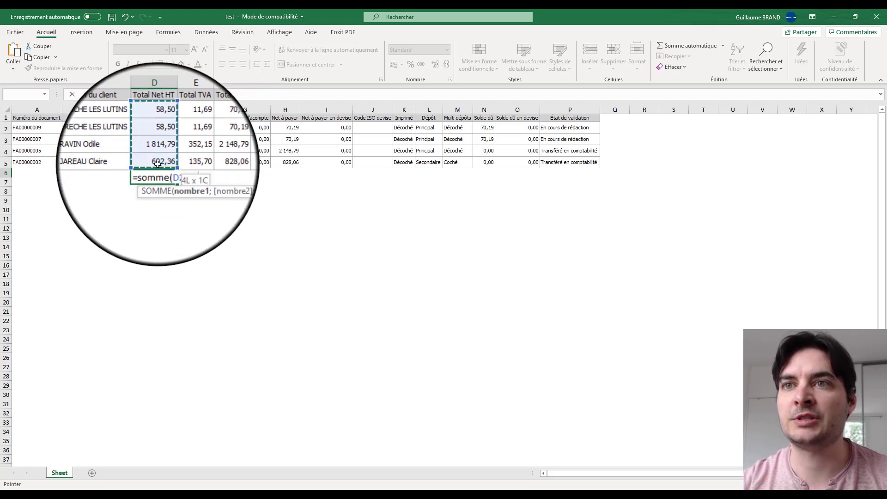
key("Return")
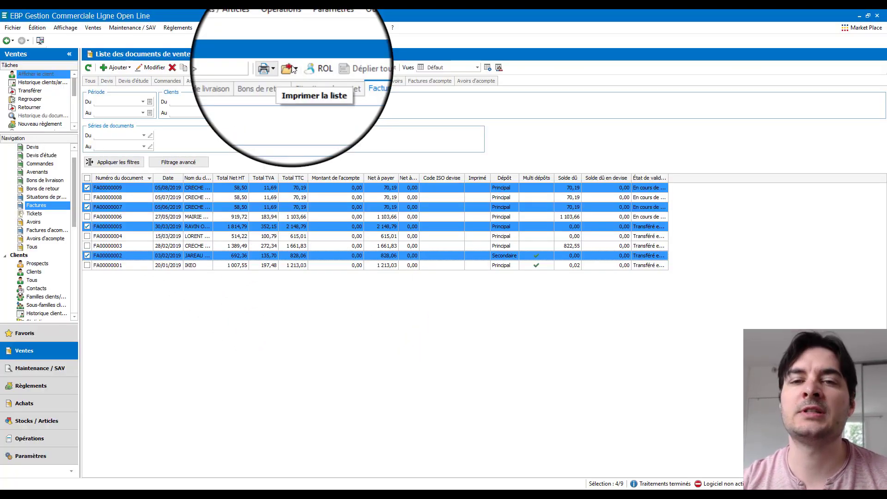
Back in EBP Gestion Commerciale, open the invoice print window with Imprimer and choose the Facture HT avec échéance model
left_click(267, 68)
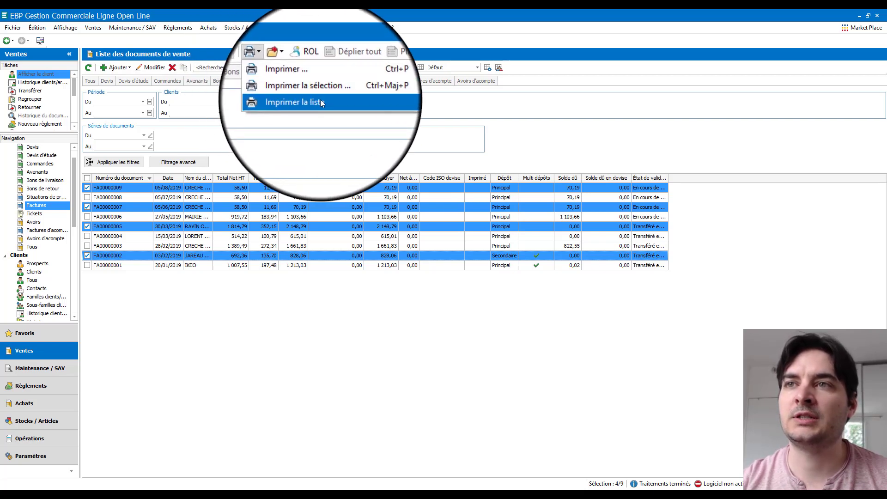
key("Up")
key("Up")
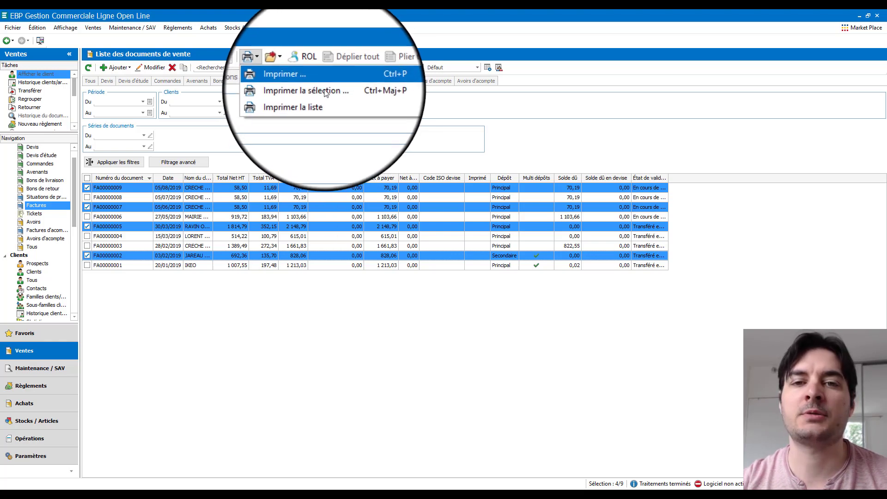
left_click(327, 84)
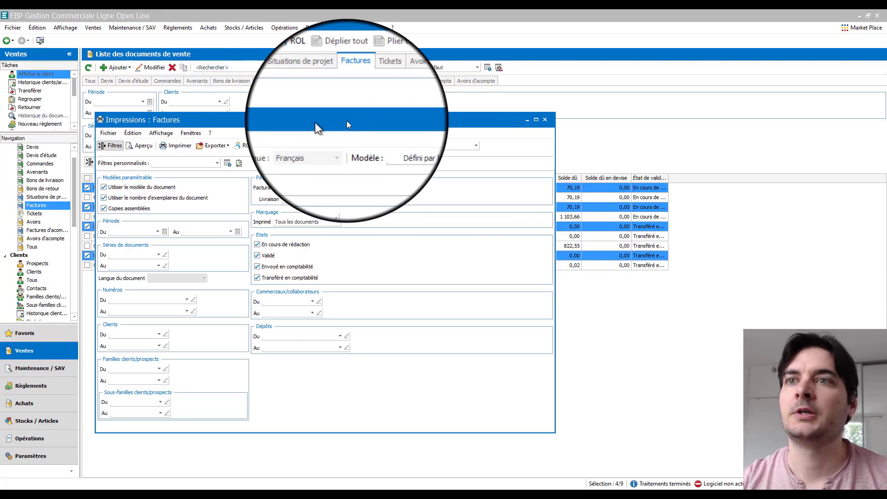
left_click_drag(346, 121, 428, 113)
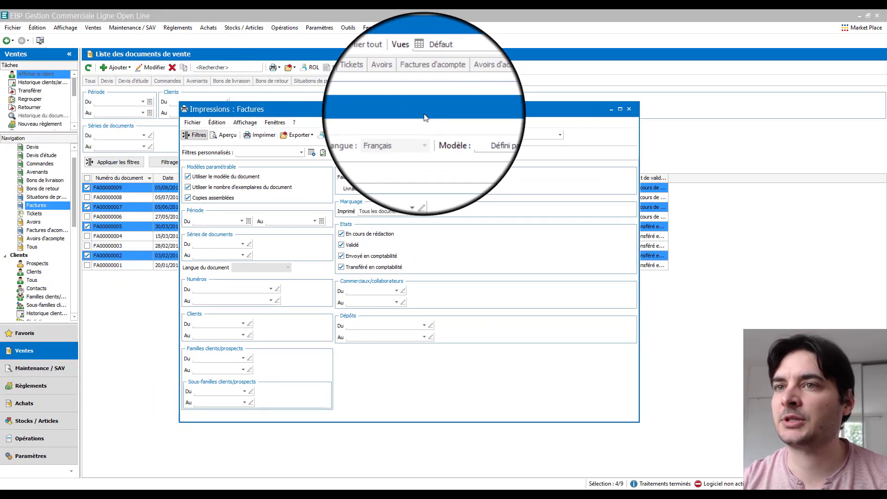
left_click(541, 136)
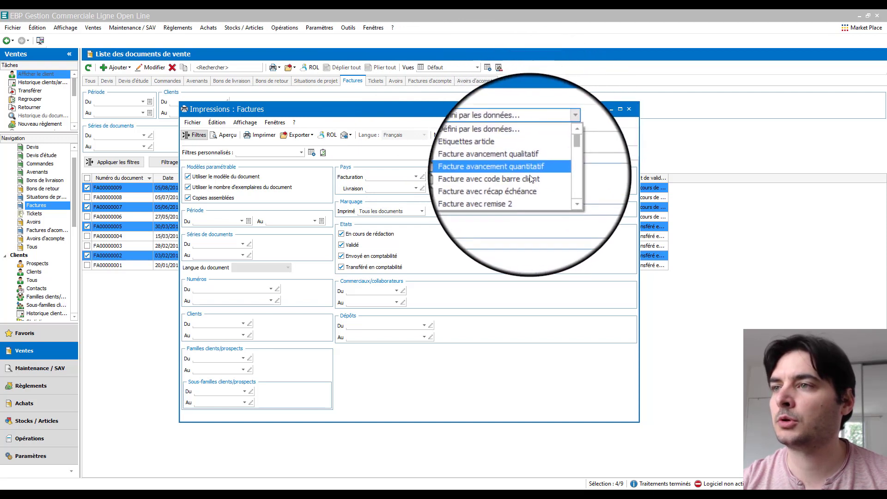
scroll(532, 180, "down", 1)
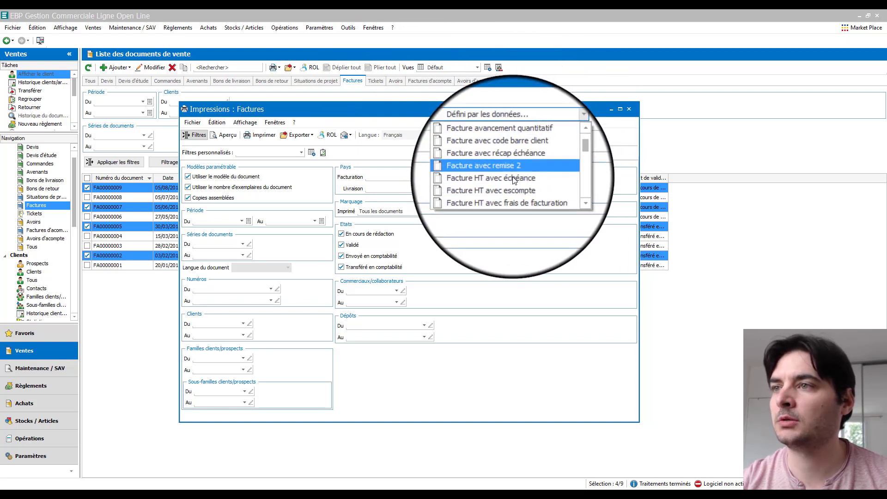
left_click(512, 178)
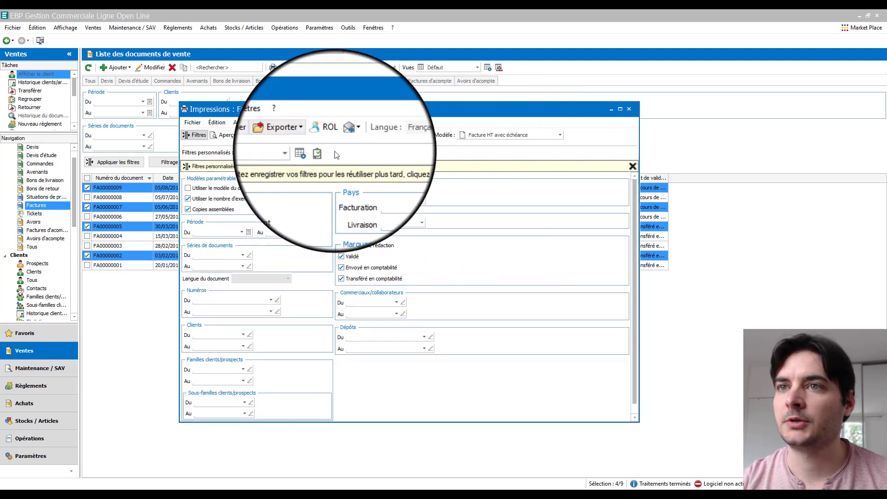
Preview the invoices with the chosen model, look through the pages and close the print window
left_click(225, 135)
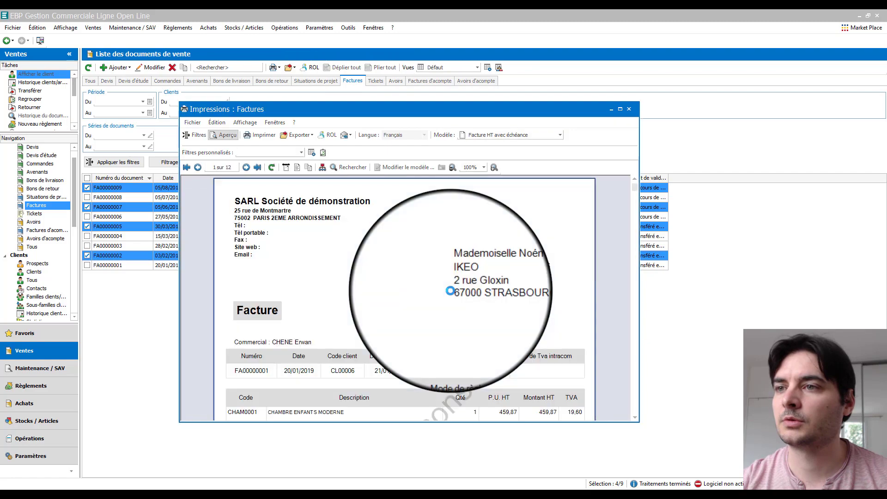
left_click_drag(634, 186, 615, 341)
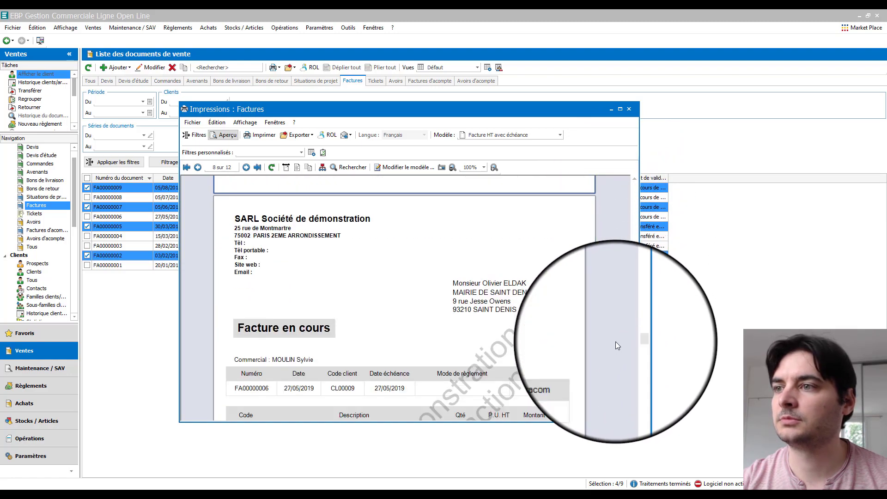
left_click(629, 112)
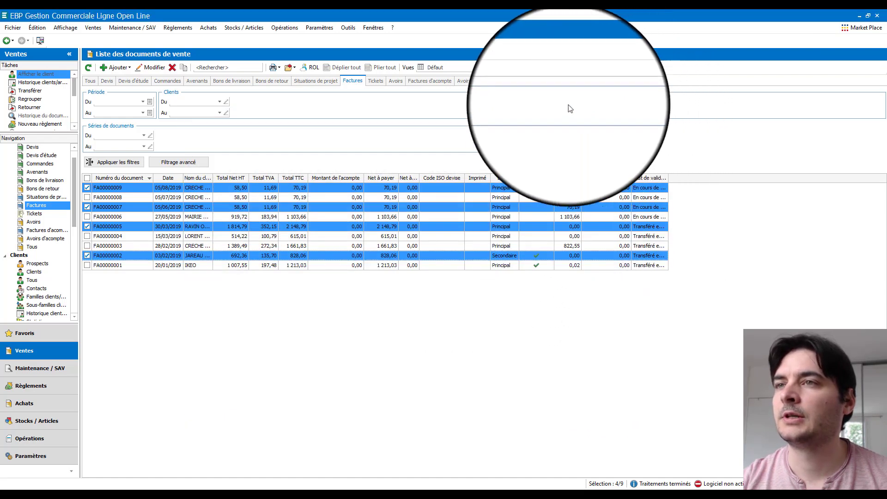
Open the print preview of the invoice list with Imprimer la liste
left_click(295, 68)
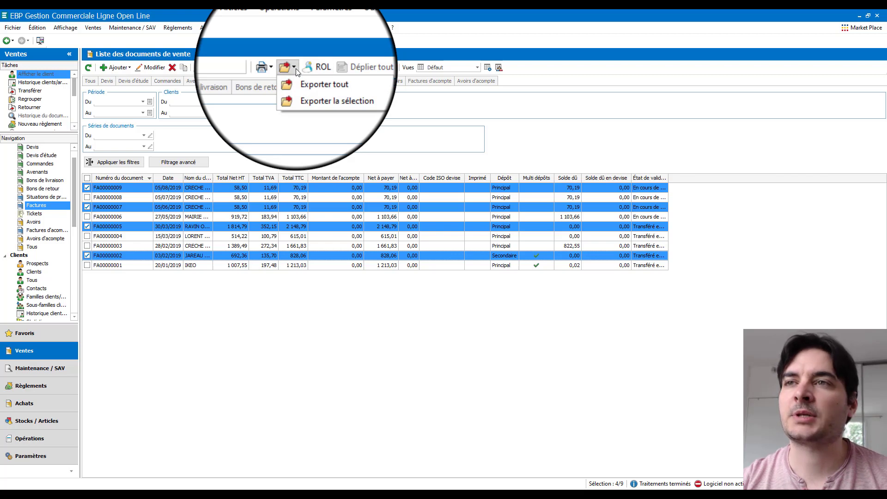
left_click(269, 67)
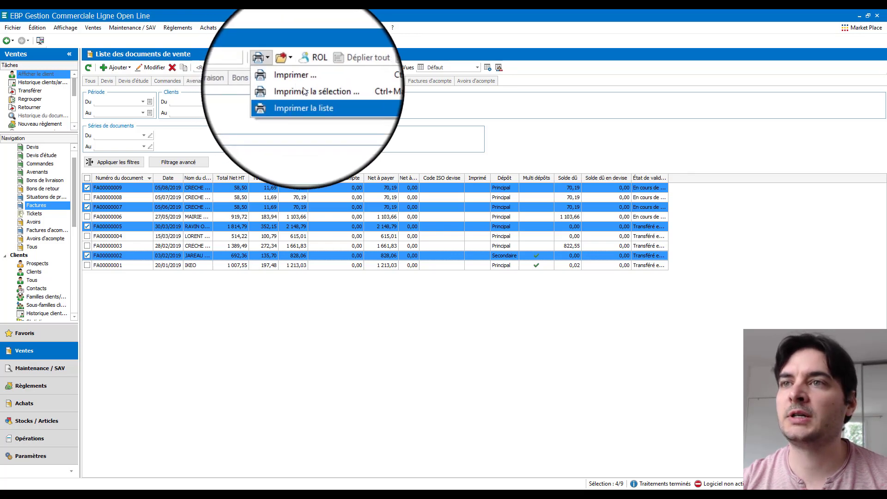
left_click(328, 102)
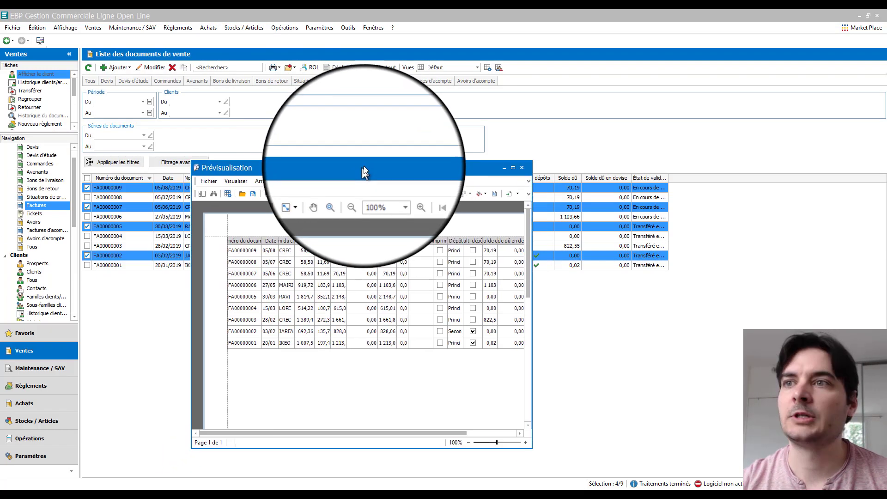
Maximize the invoice list preview to view the full page, and close it
left_click(517, 168)
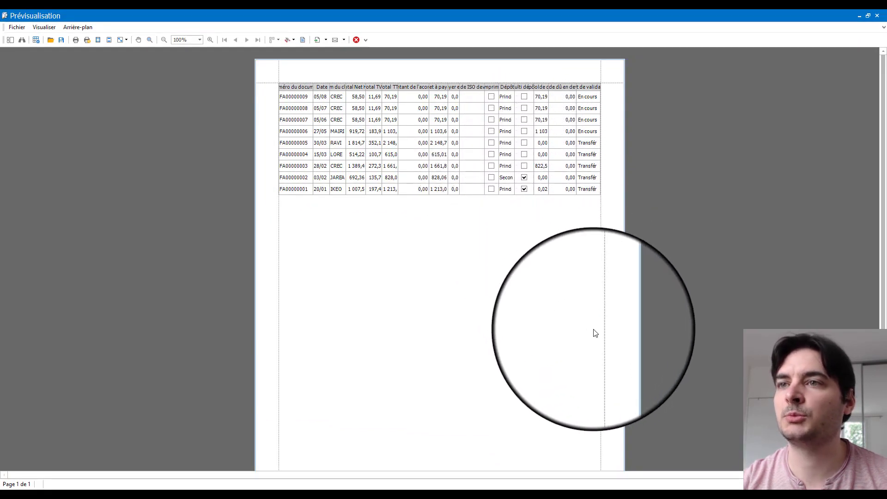
left_click(876, 15)
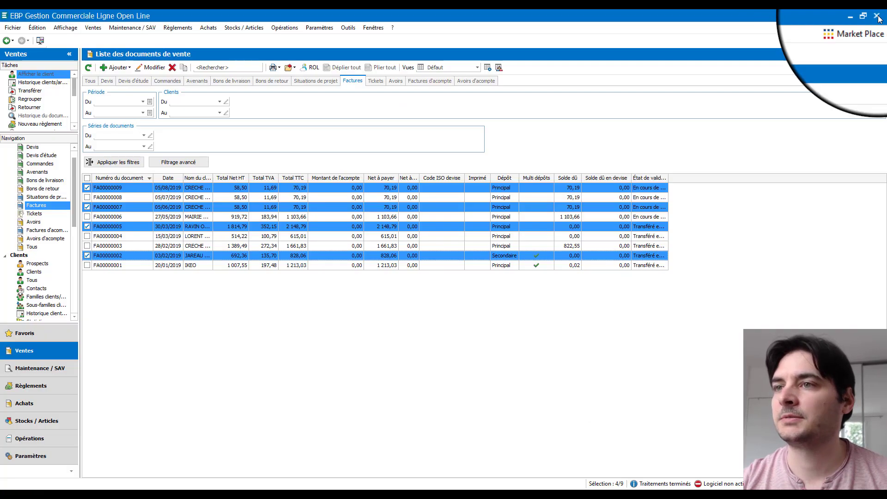
Open the invoice print window with Imprimer, choose the Liste des factures model and generate its preview
left_click(276, 68)
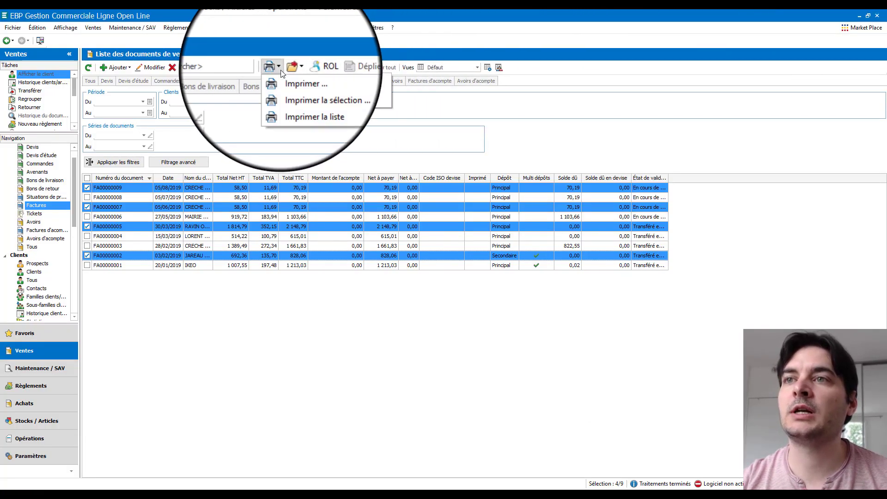
left_click(316, 81)
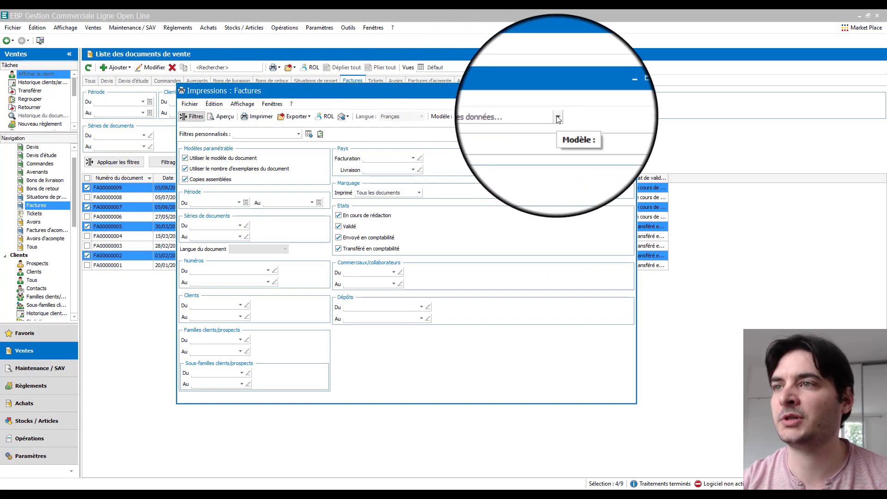
left_click(558, 118)
scroll(557, 158, "down", 5)
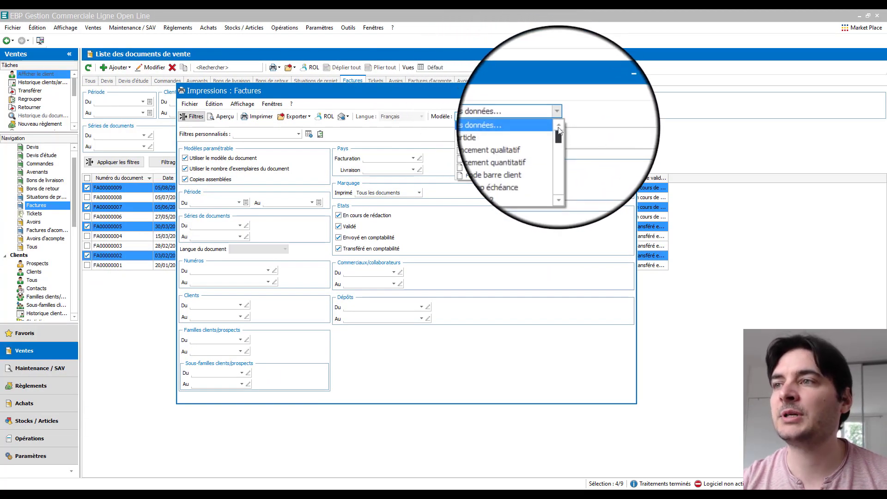
scroll(557, 158, "down", 8)
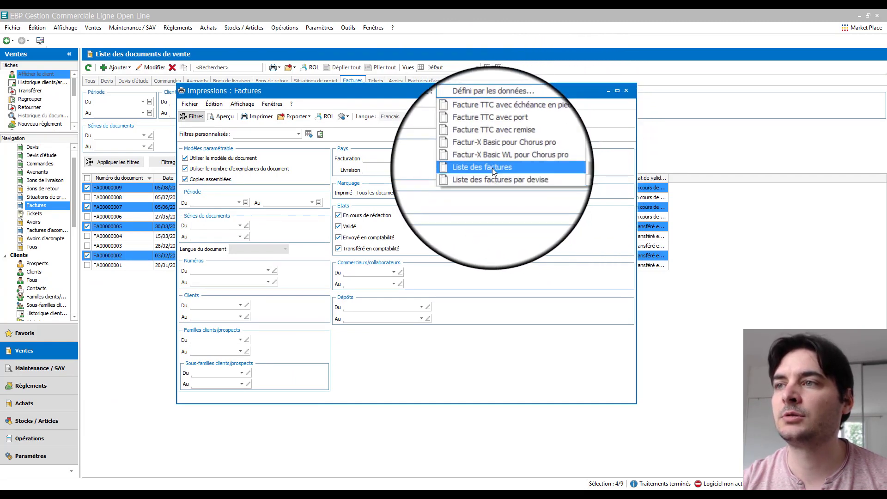
left_click(492, 168)
left_click(222, 117)
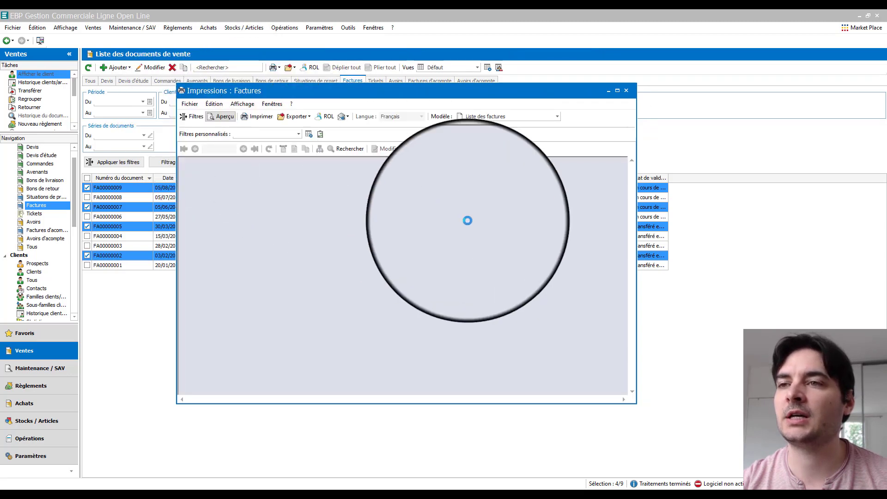